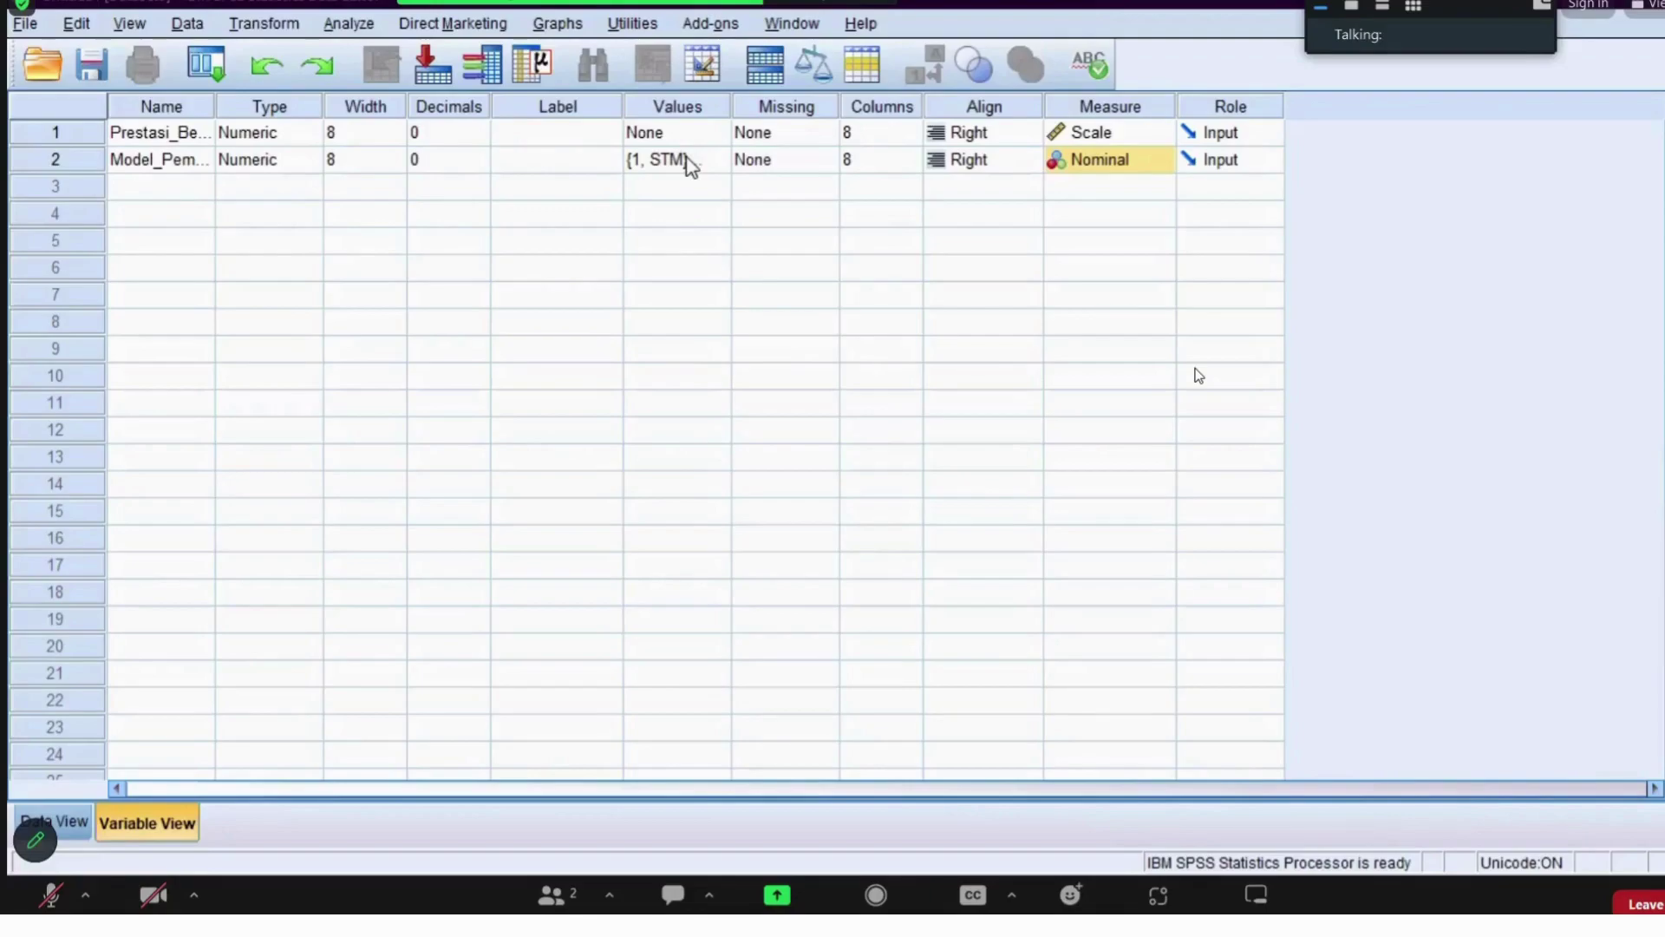
Step: Review the value labels defined for the Model_Pembelajaran variable and close them without changes
click(713, 165)
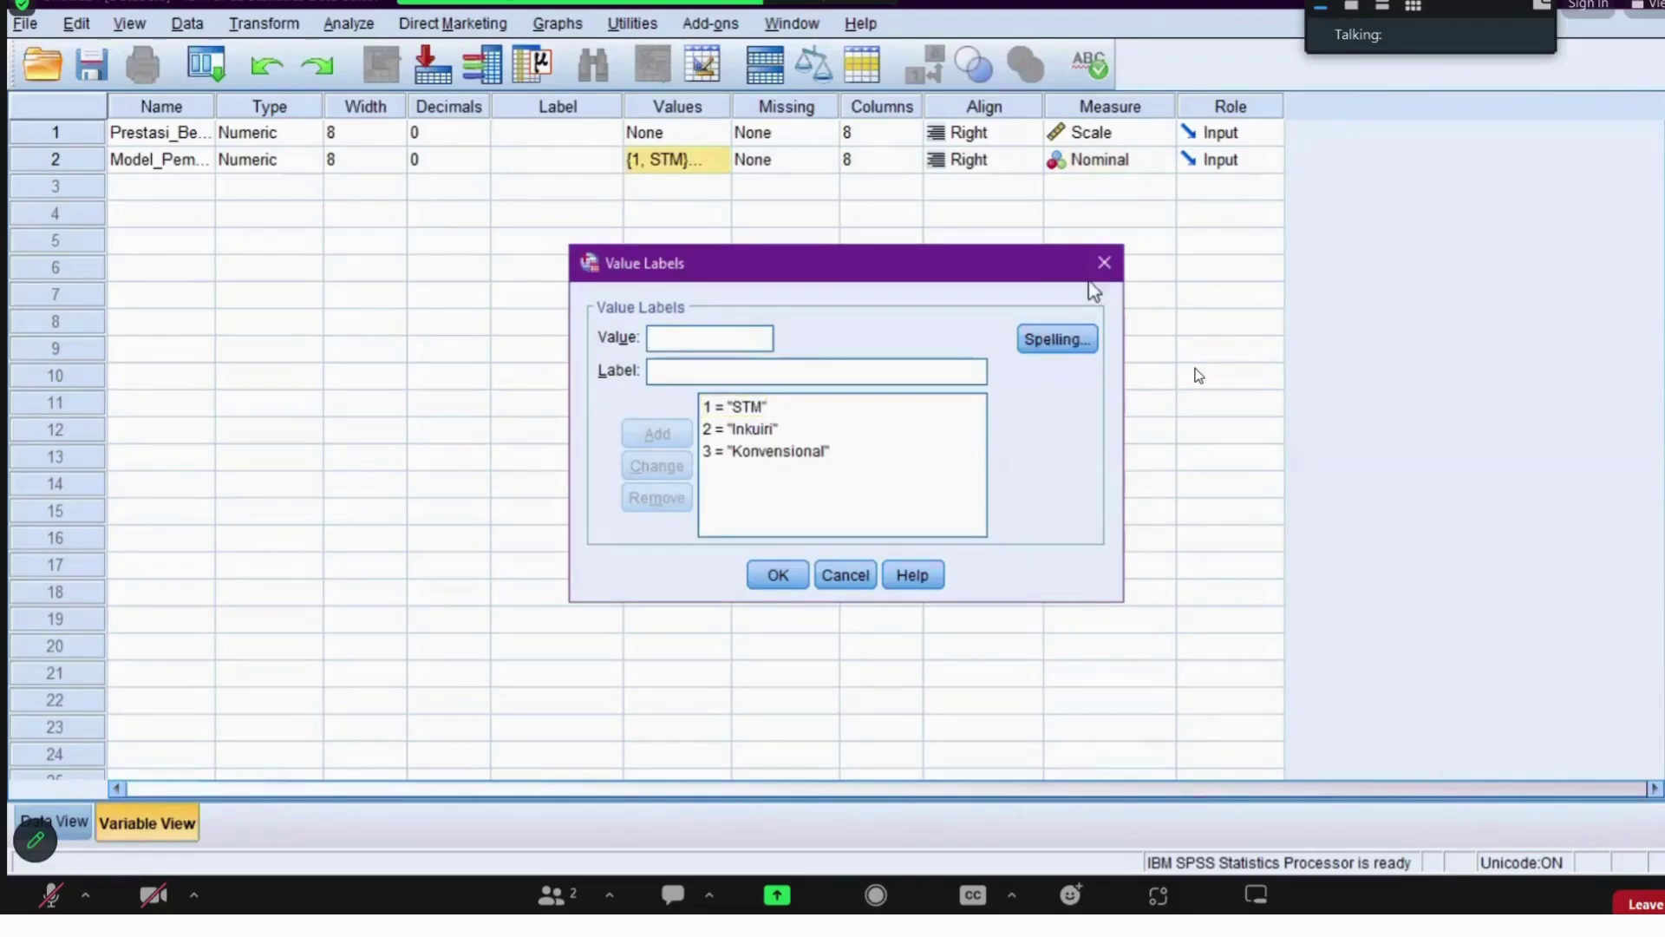
click(1104, 263)
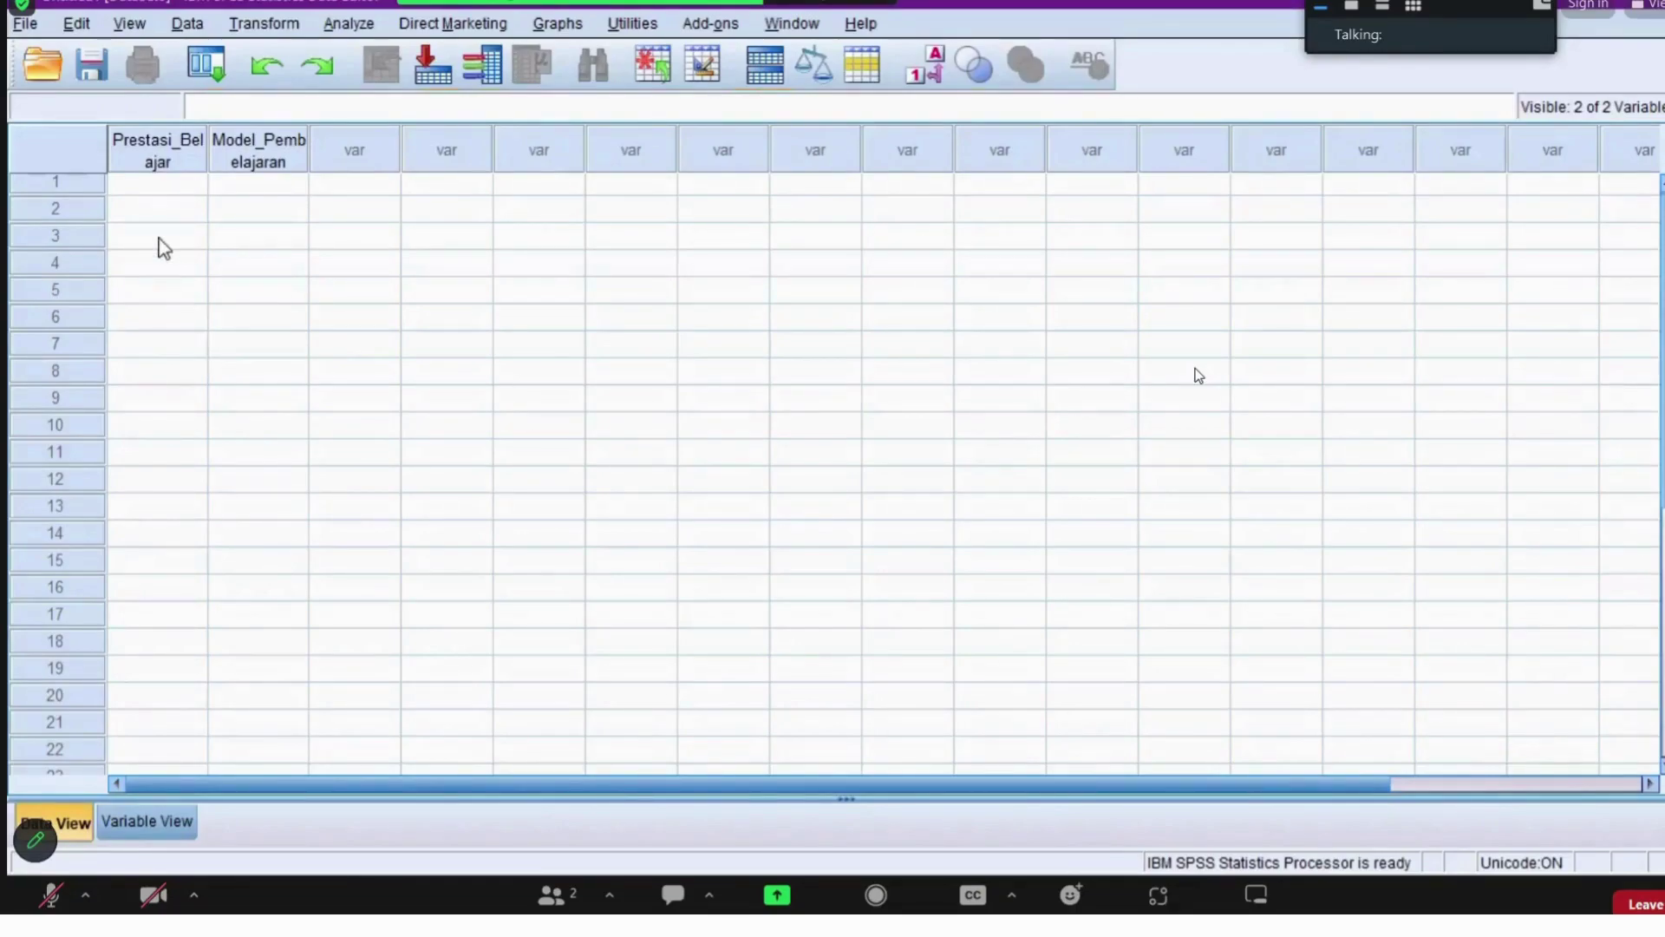
Step: Copy the A1 scores in B5:B24 of the Excel sheet into the SPSS Prestasi_Belajar column, starting at row 1
key(alt+Tab)
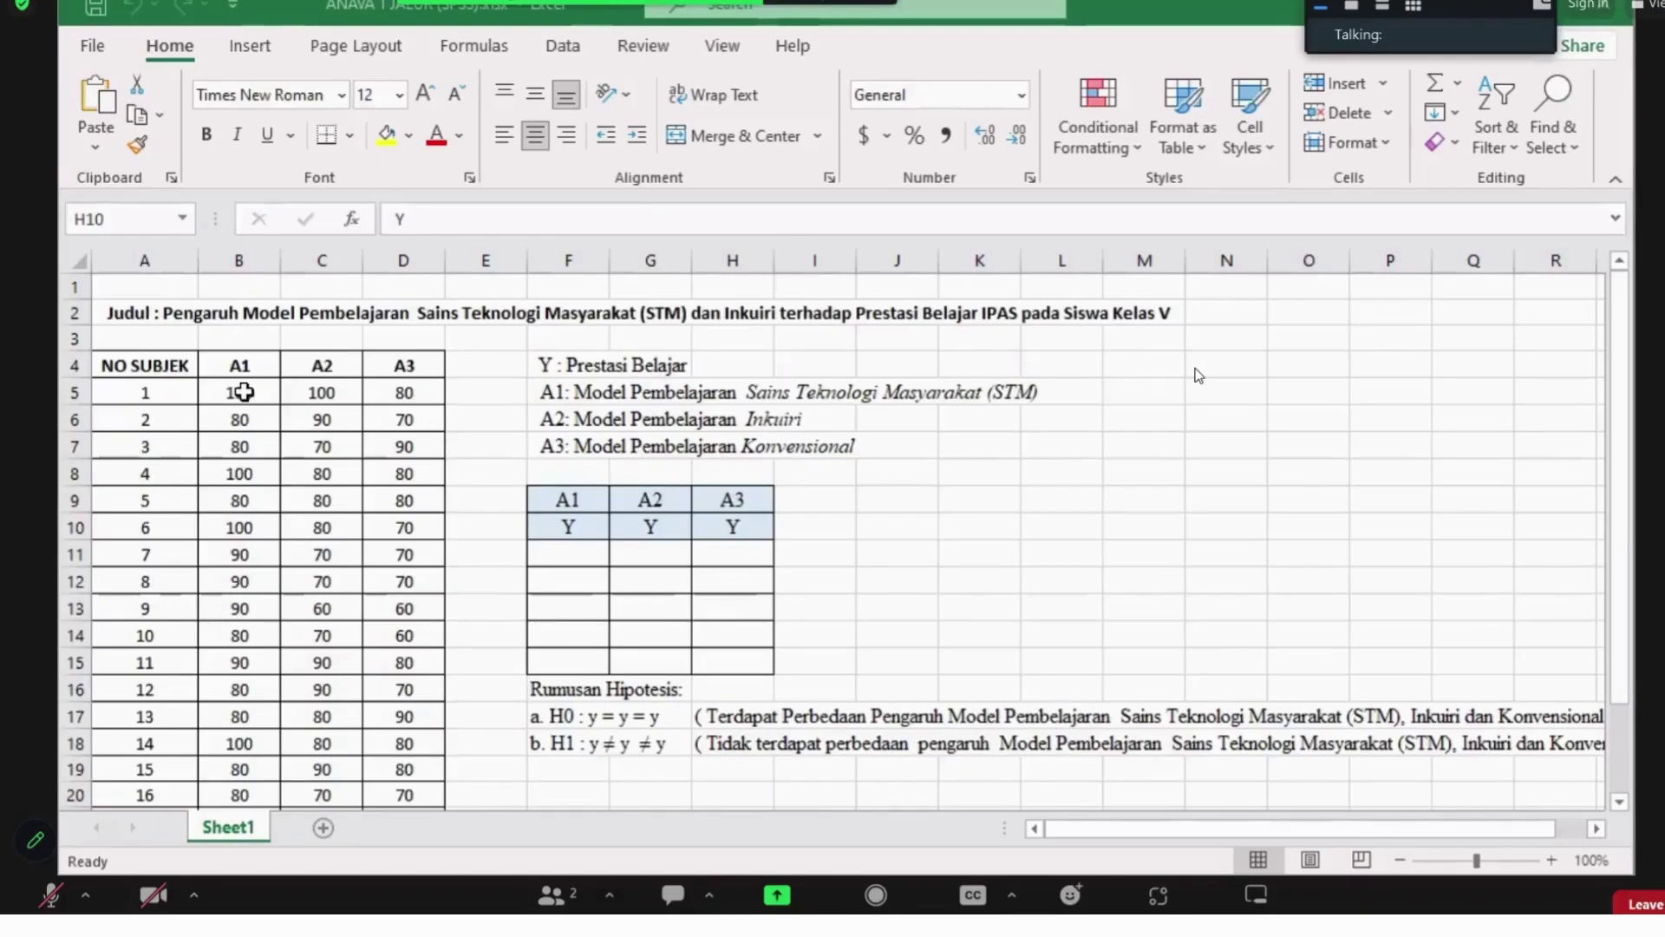
click(244, 392)
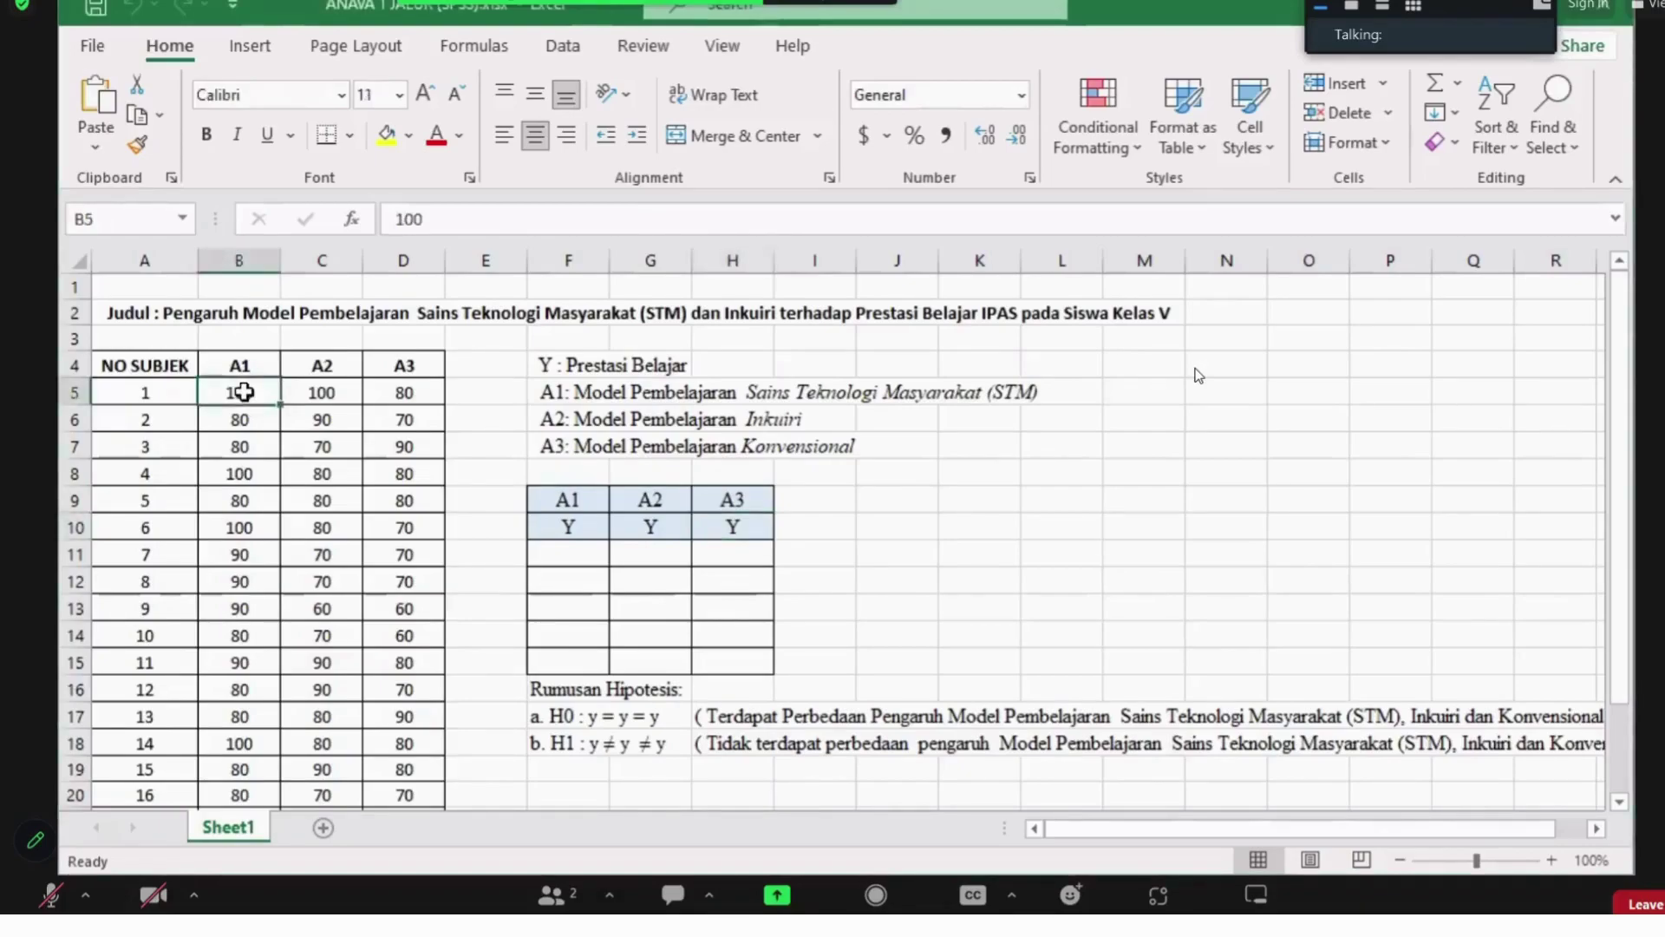
drag(249, 422, 252, 754)
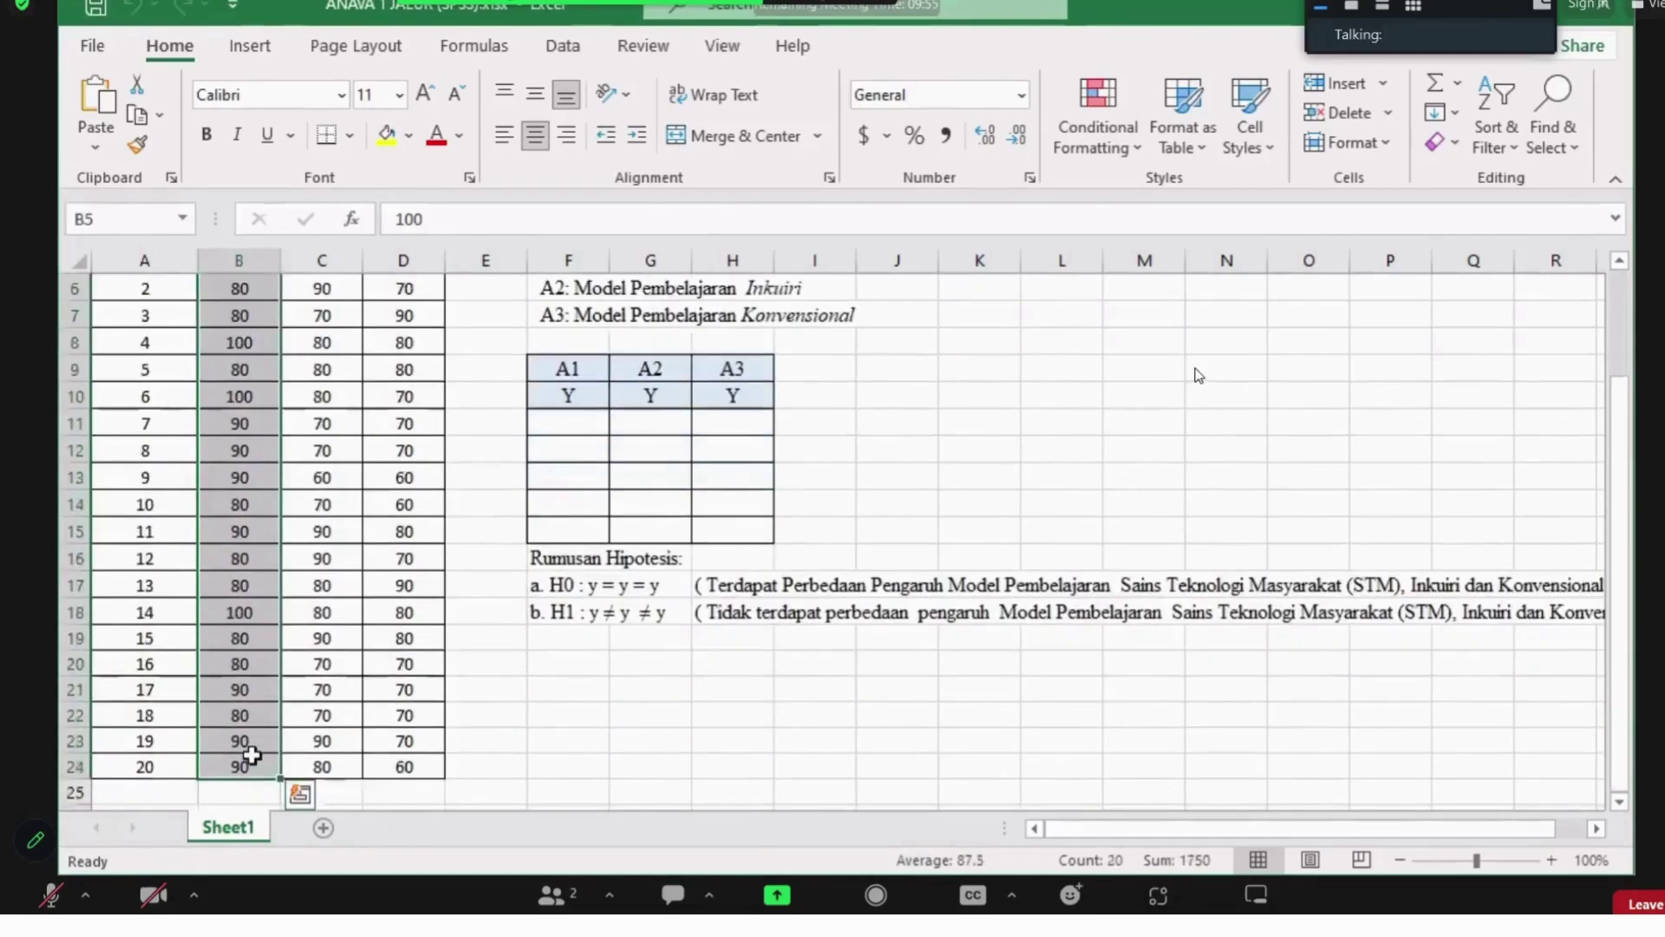
key(ctrl+c)
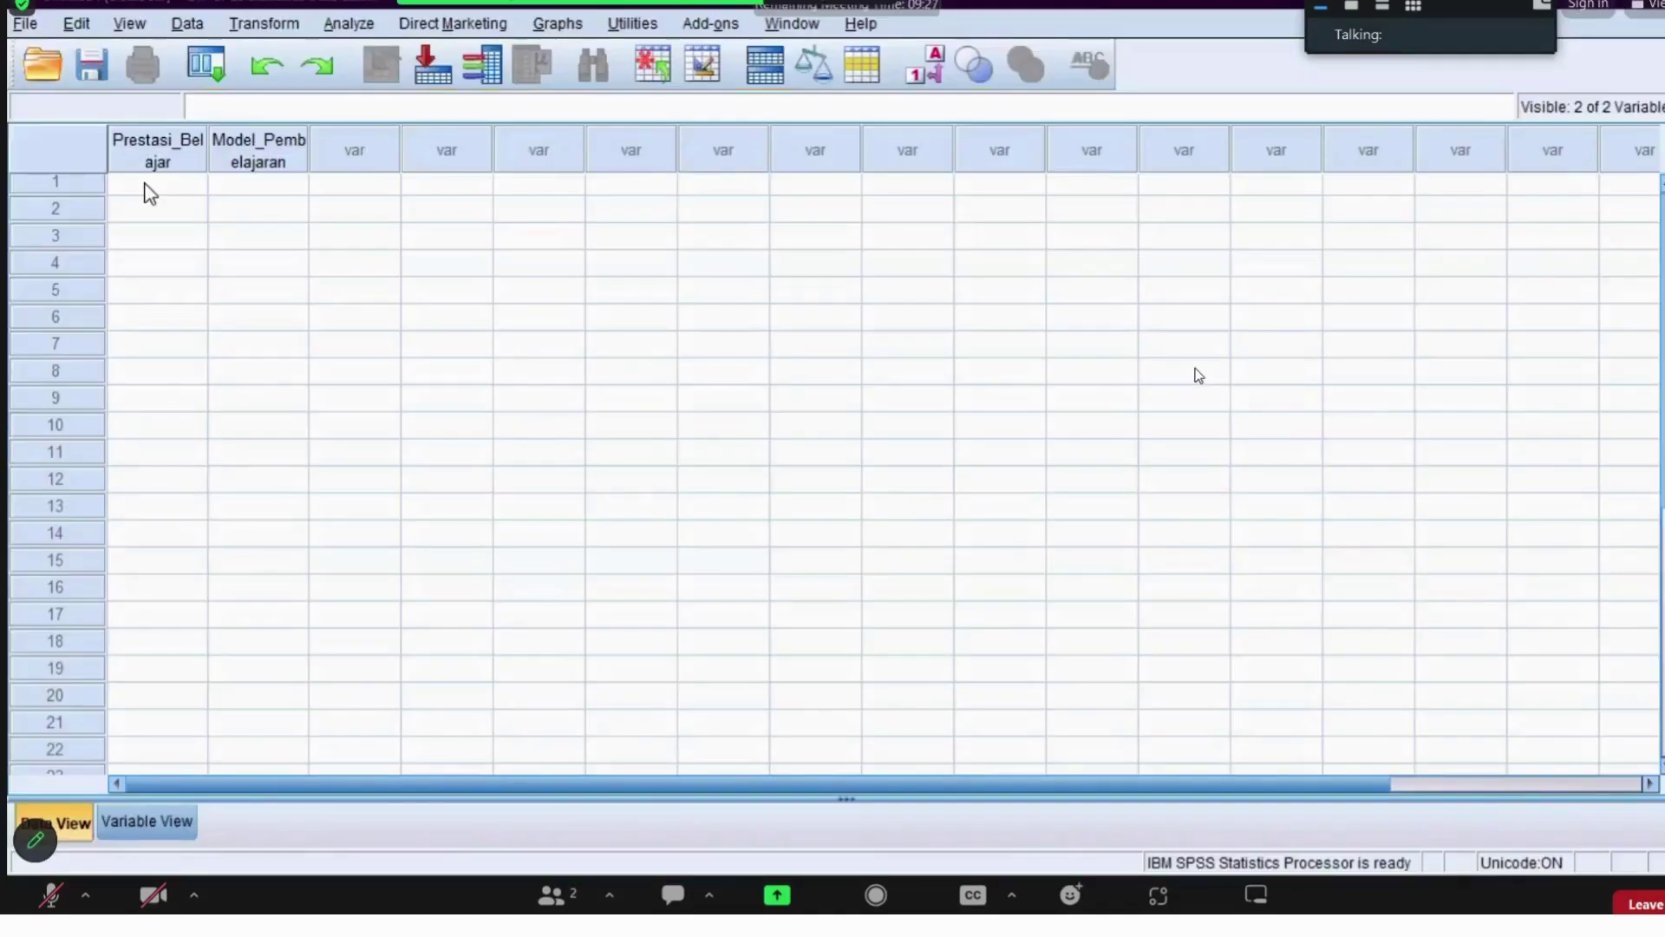
click(149, 184)
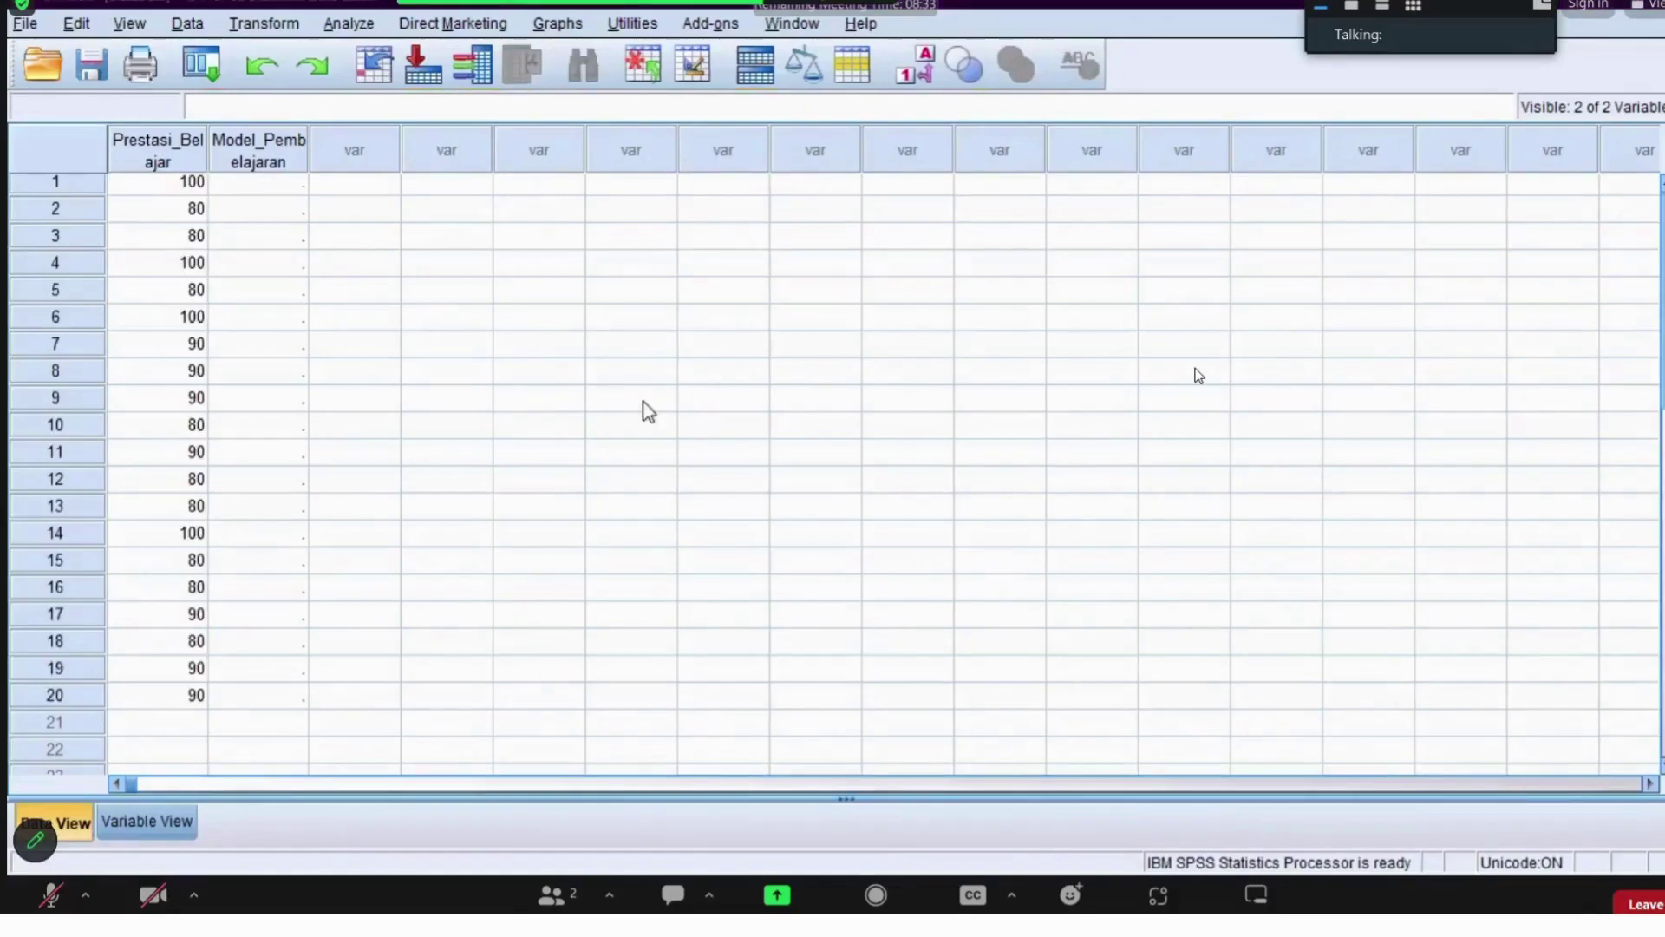
Step: Paste the A2 and A3 scores below the A1 scores in the Prestasi_Belajar column, filling rows 21 to 60
click(183, 722)
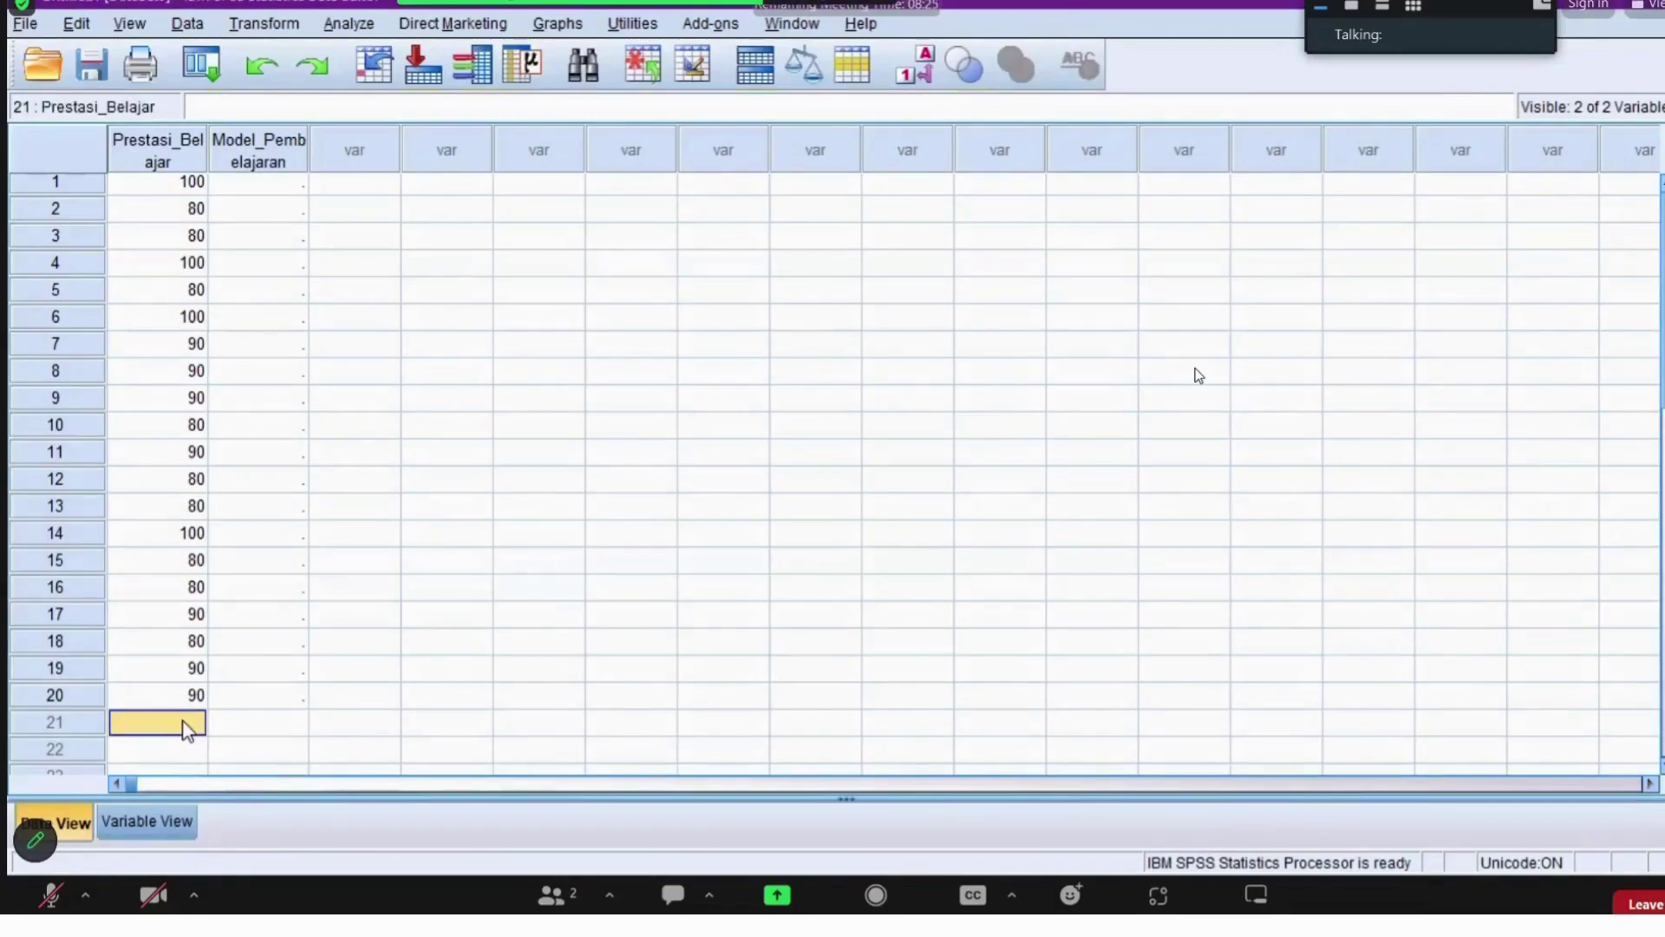
key(ctrl+v)
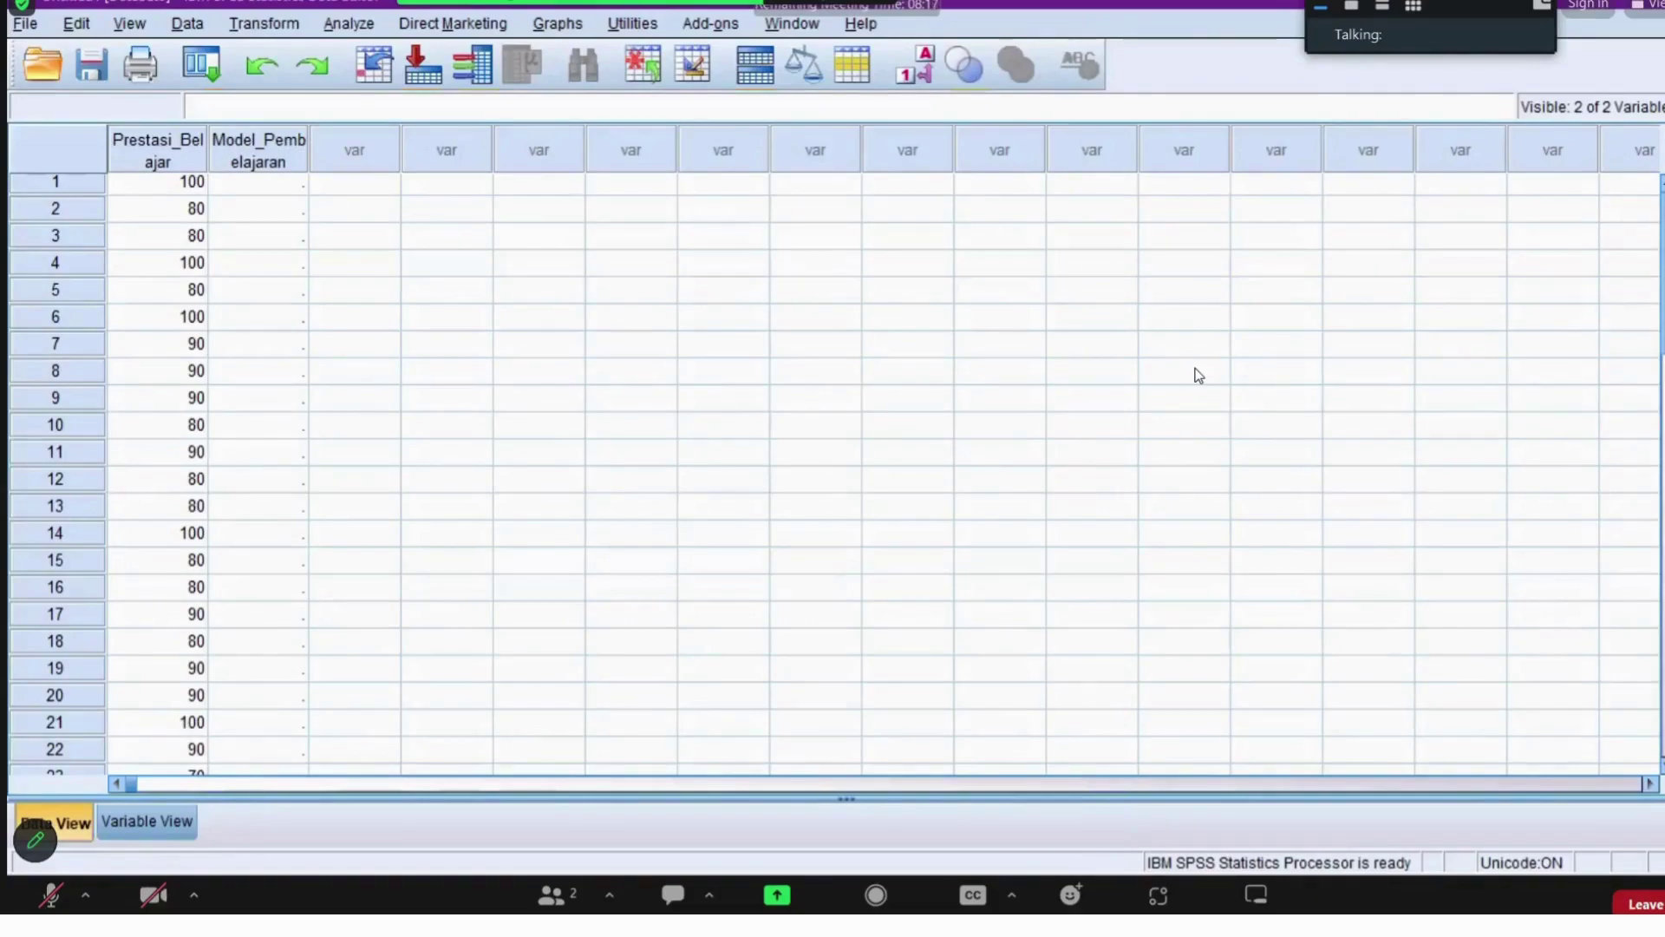
scroll(1198, 374, down, 7)
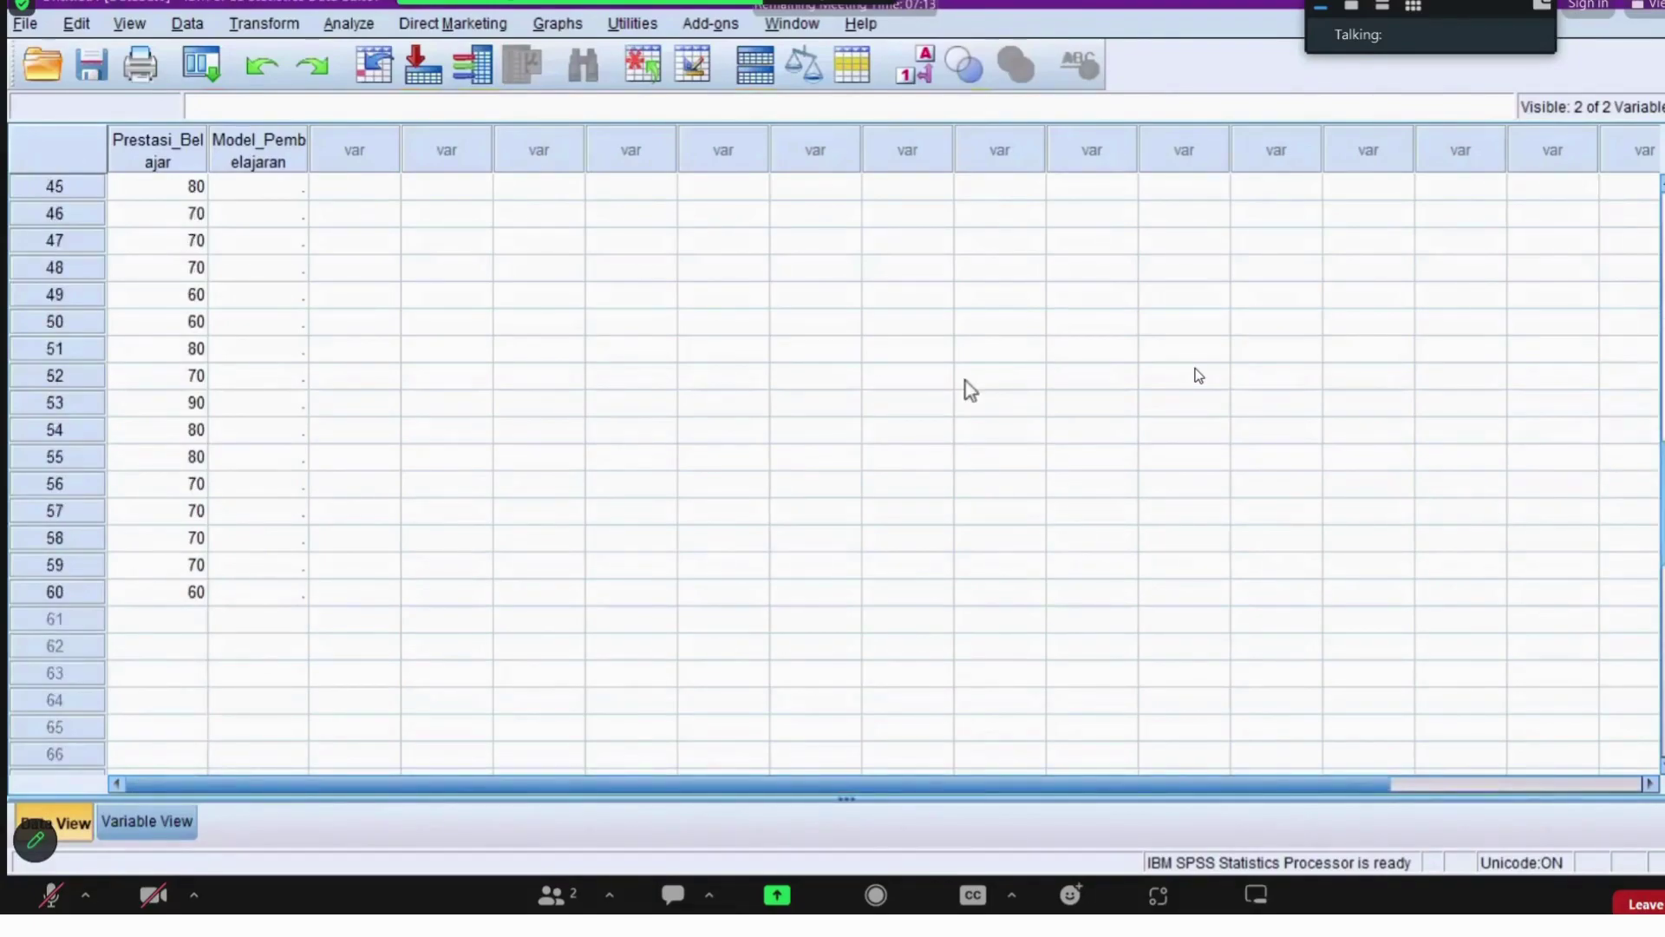
Step: Enter the group code 1 in the Model_Pembelajaran column for rows 1 to 20
click(283, 195)
key(Up)
key(Up)
key(Up)
key(Up)
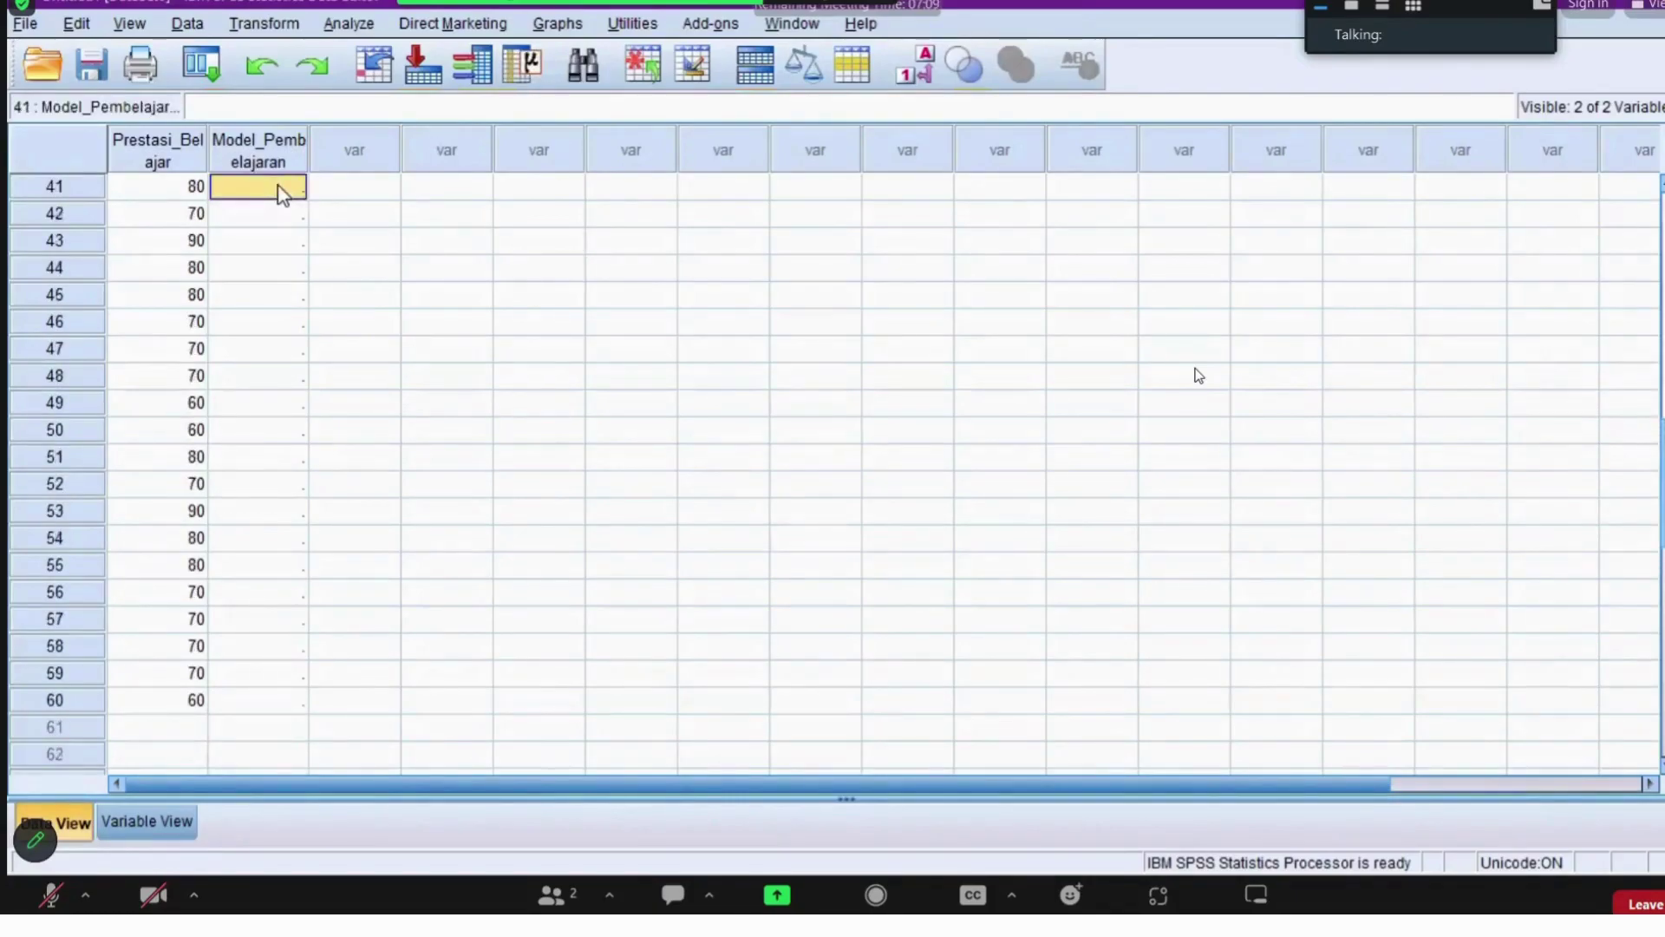
key(Up)
key(Up)
key(Up)
key(Up)
key(Up)
key(Up)
key(Up)
key(Up)
key(Up)
key(Up)
key(Up)
key(Up)
key(Up)
key(Up)
key(Up)
key(Up)
key(Up)
key(Up)
key(Up)
key(Up)
key(Up)
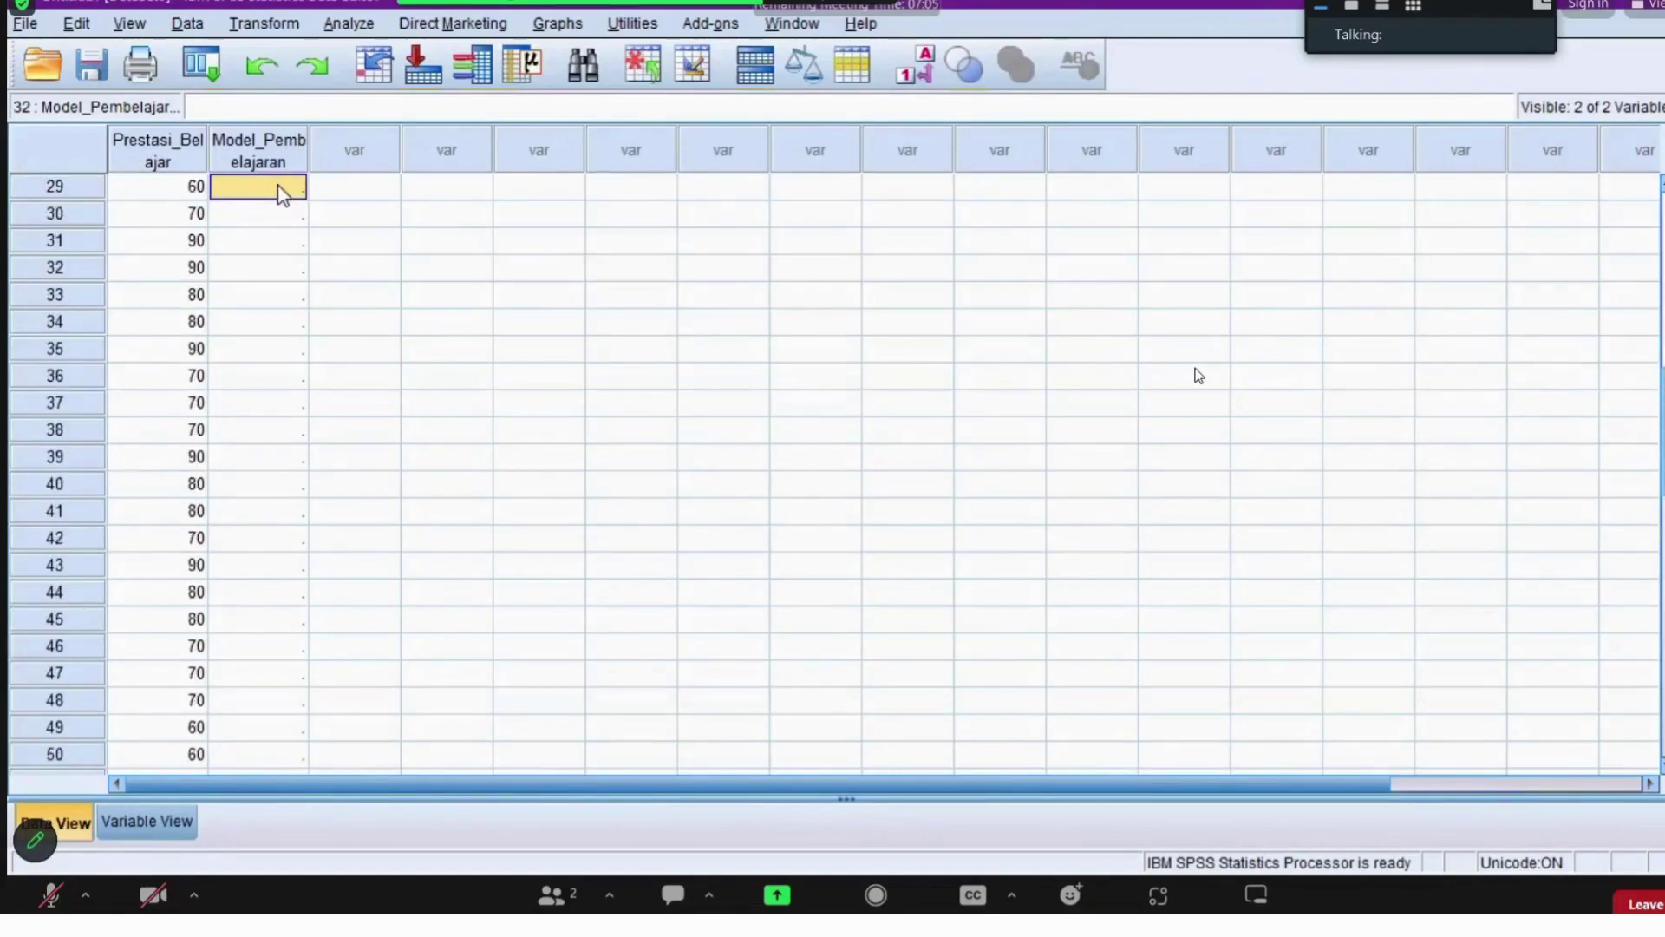
key(Up)
key(Up)
key(Up)
key(Up)
key(Up)
key(Up)
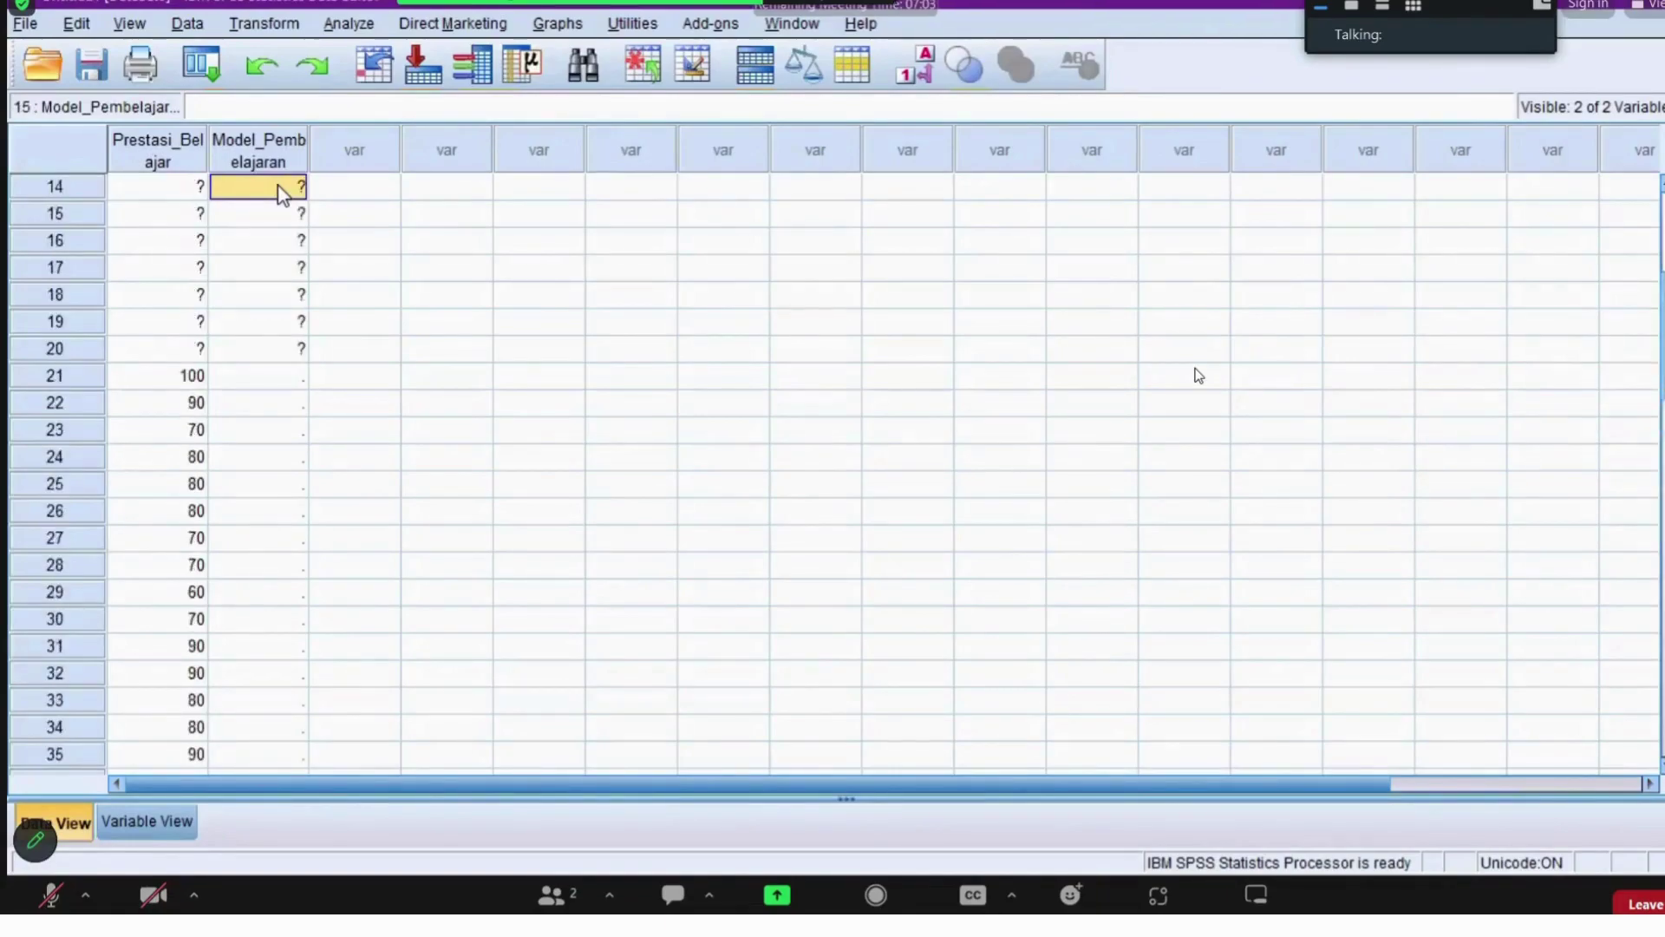
key(Up)
key(Up)
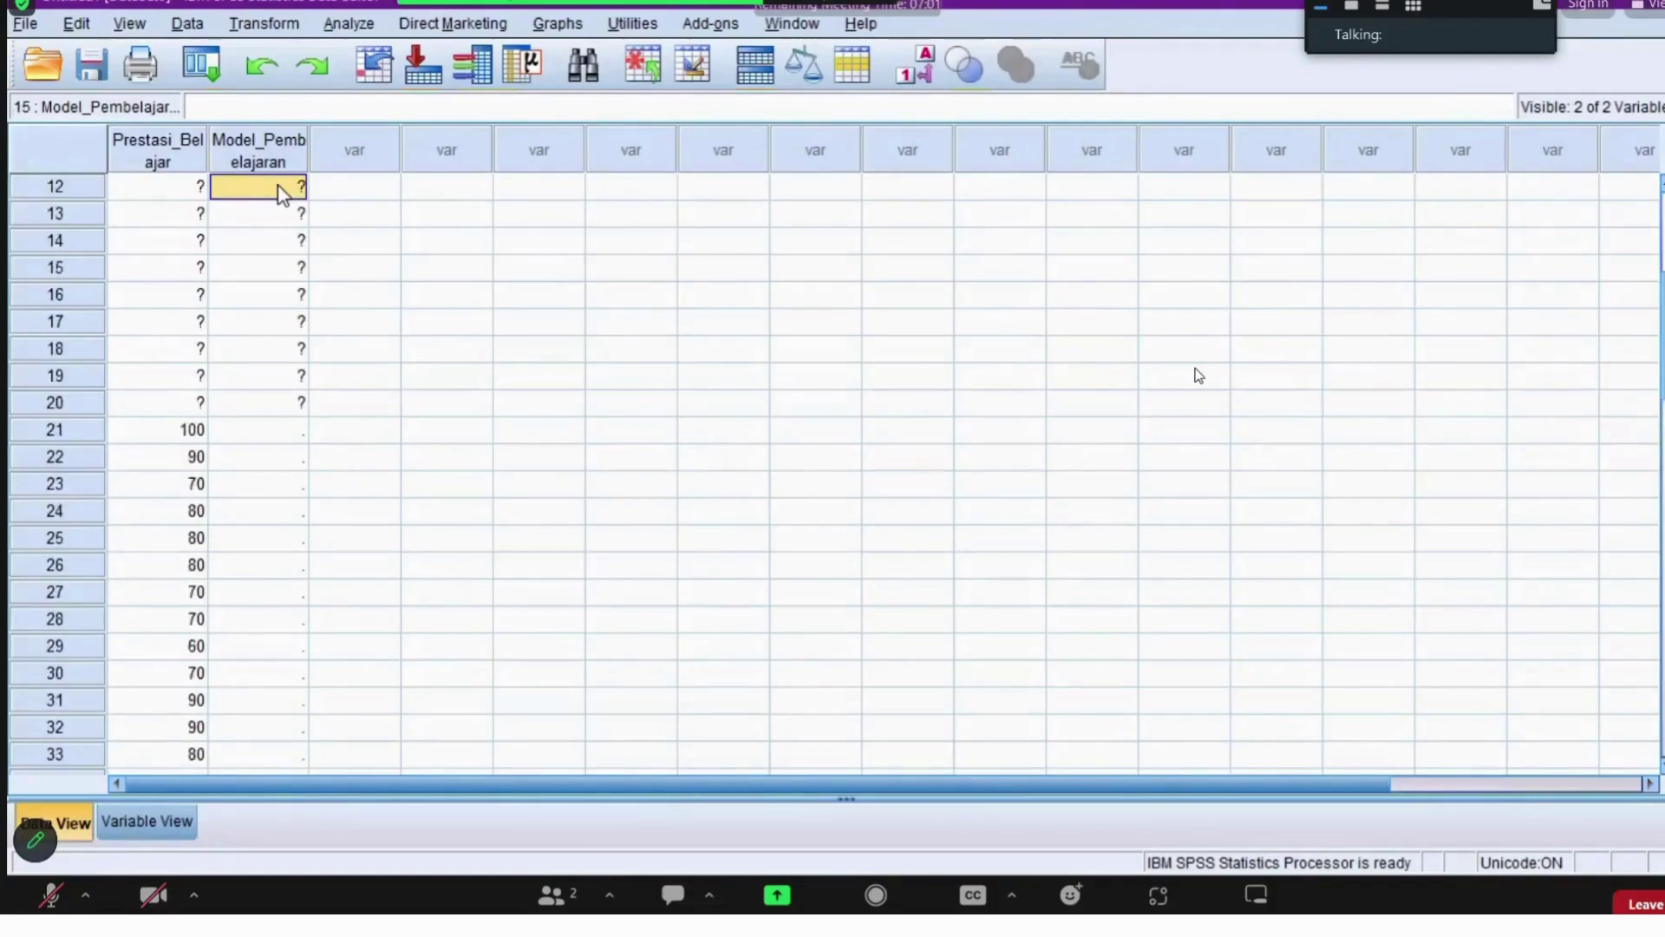
key(ctrl+Up)
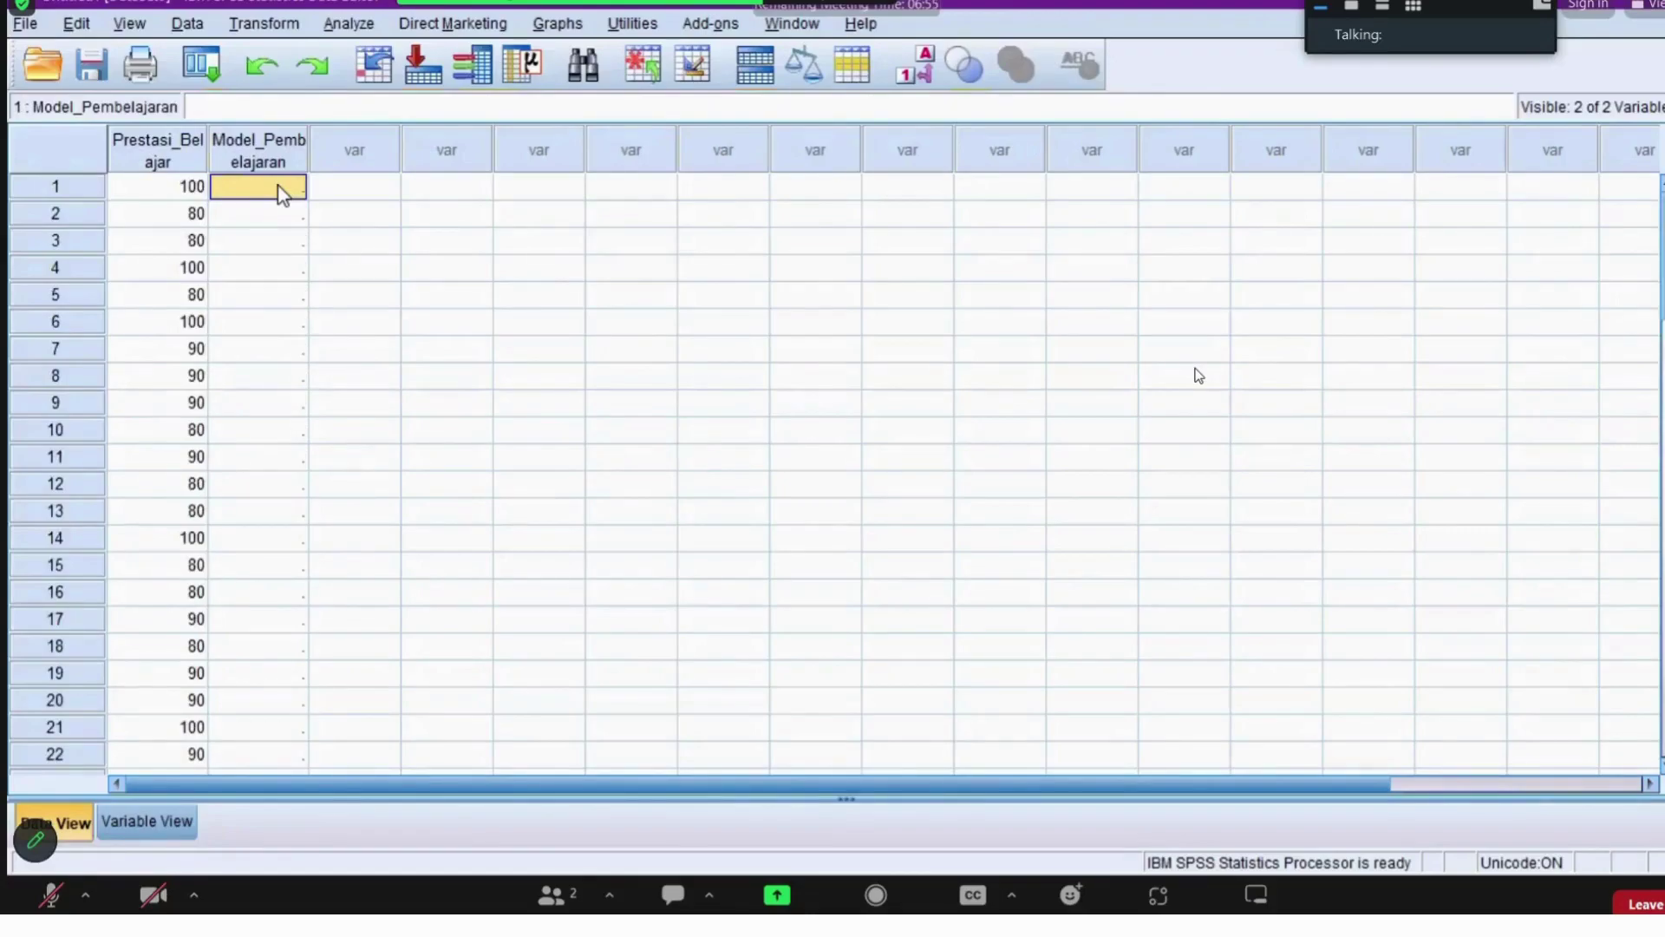
text(1)
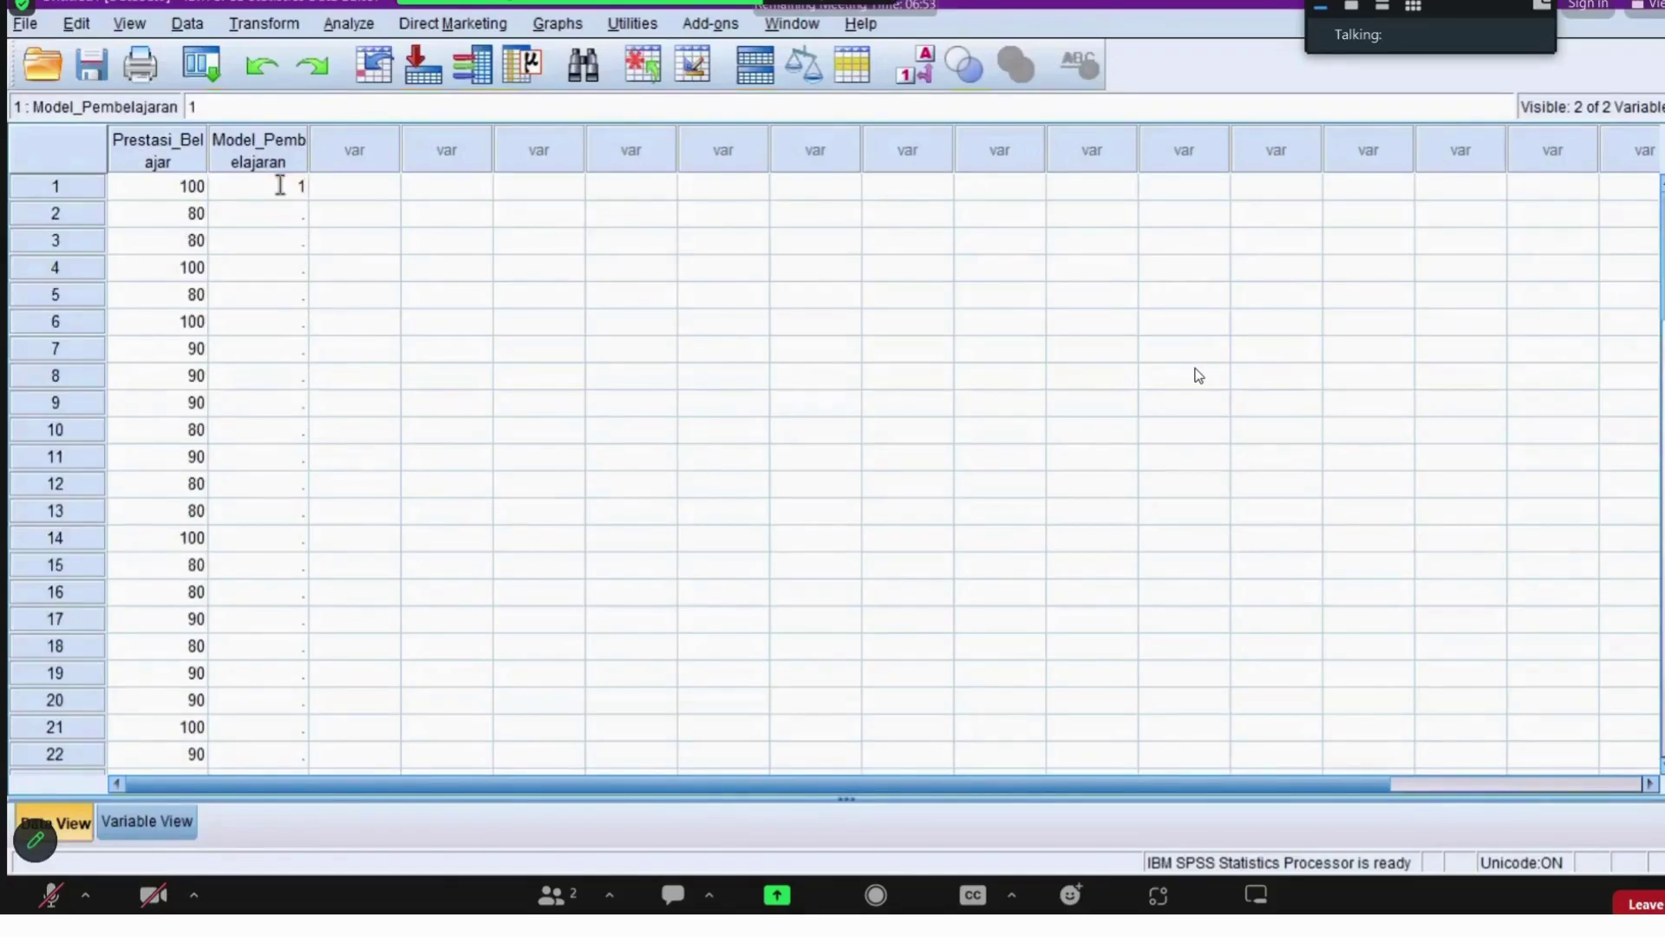
key(Return)
text(1)
key(Down)
key(Down)
text(1)
key(Up)
text(1)
key(Return)
key(Down)
text(1)
key(Return)
text(1)
key(Return)
text(1)
key(Return)
text(1)
key(Return)
text(1)
key(Return)
text(1)
key(Return)
text(1)
key(Return)
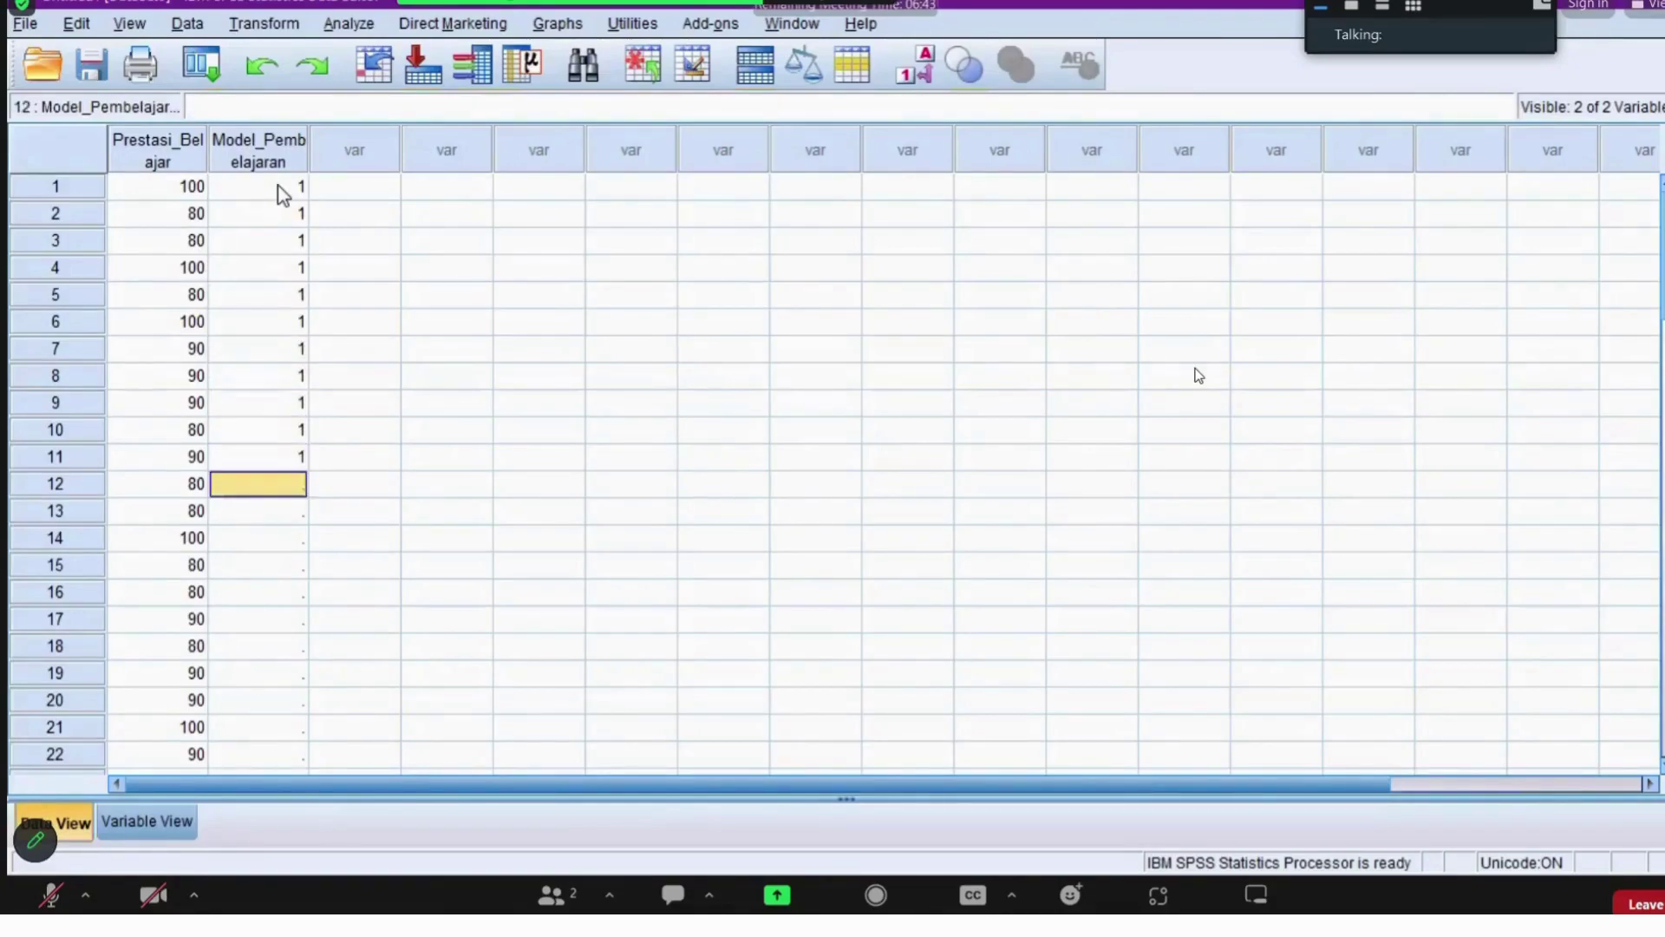
text(1)
key(Return)
text(1)
key(Return)
text(1)
key(Return)
text(1)
key(Return)
key(Return)
key(Up)
text(1)
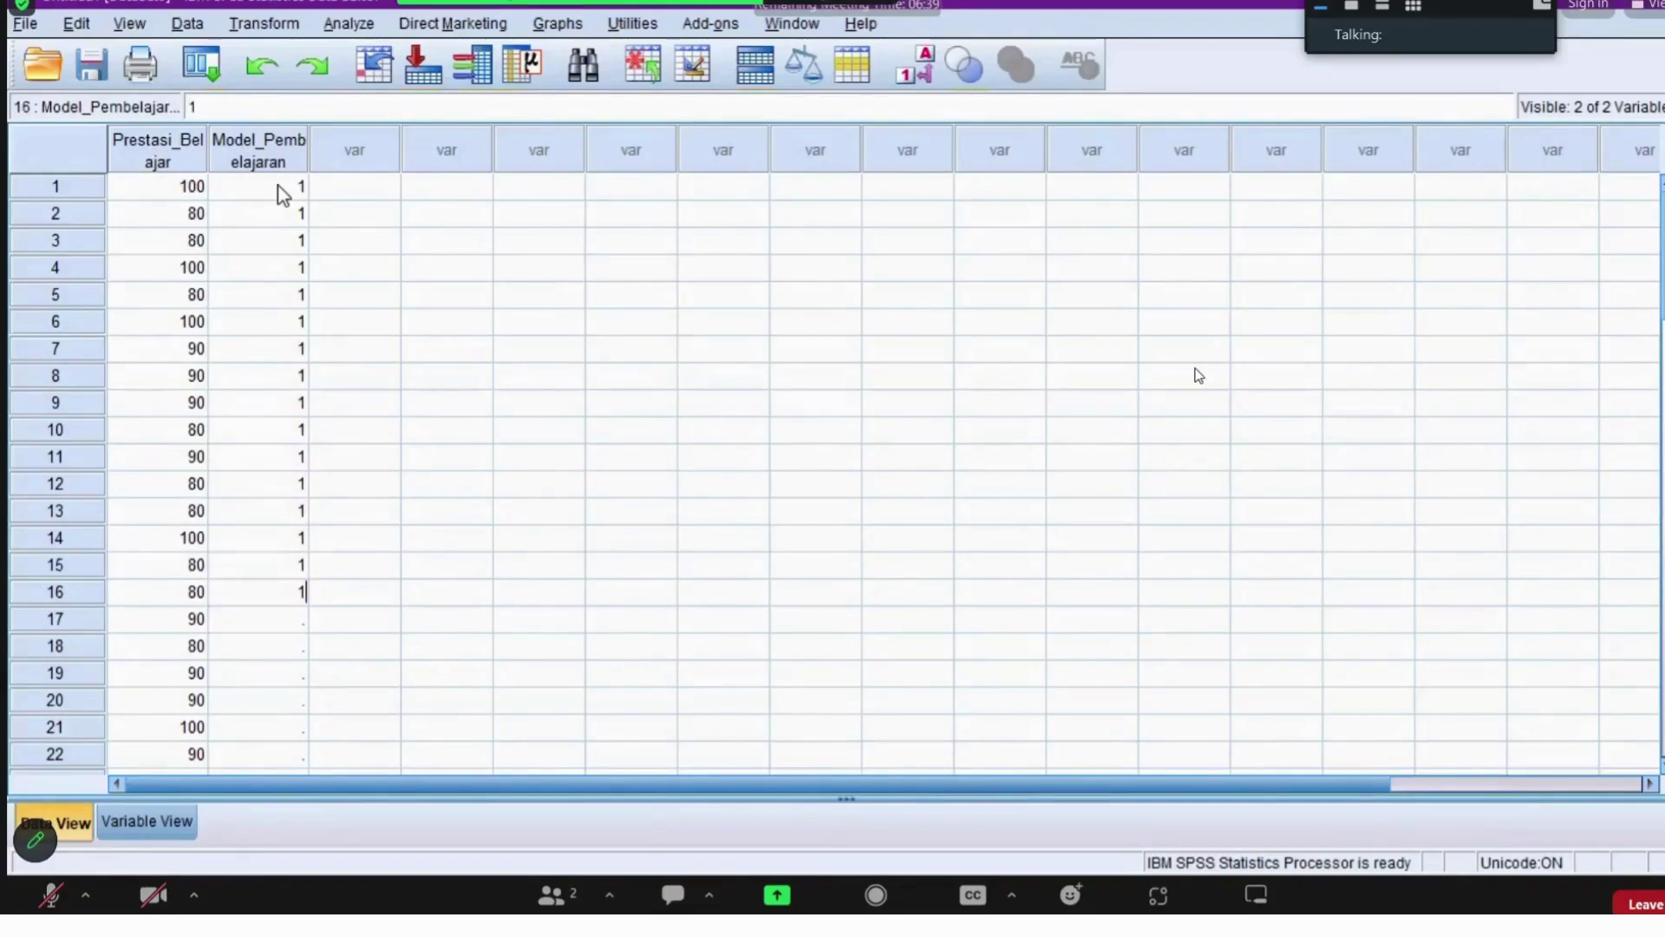
key(Return)
text(1)
key(Return)
text(1)
key(Return)
text(1)
key(Return)
text(1)
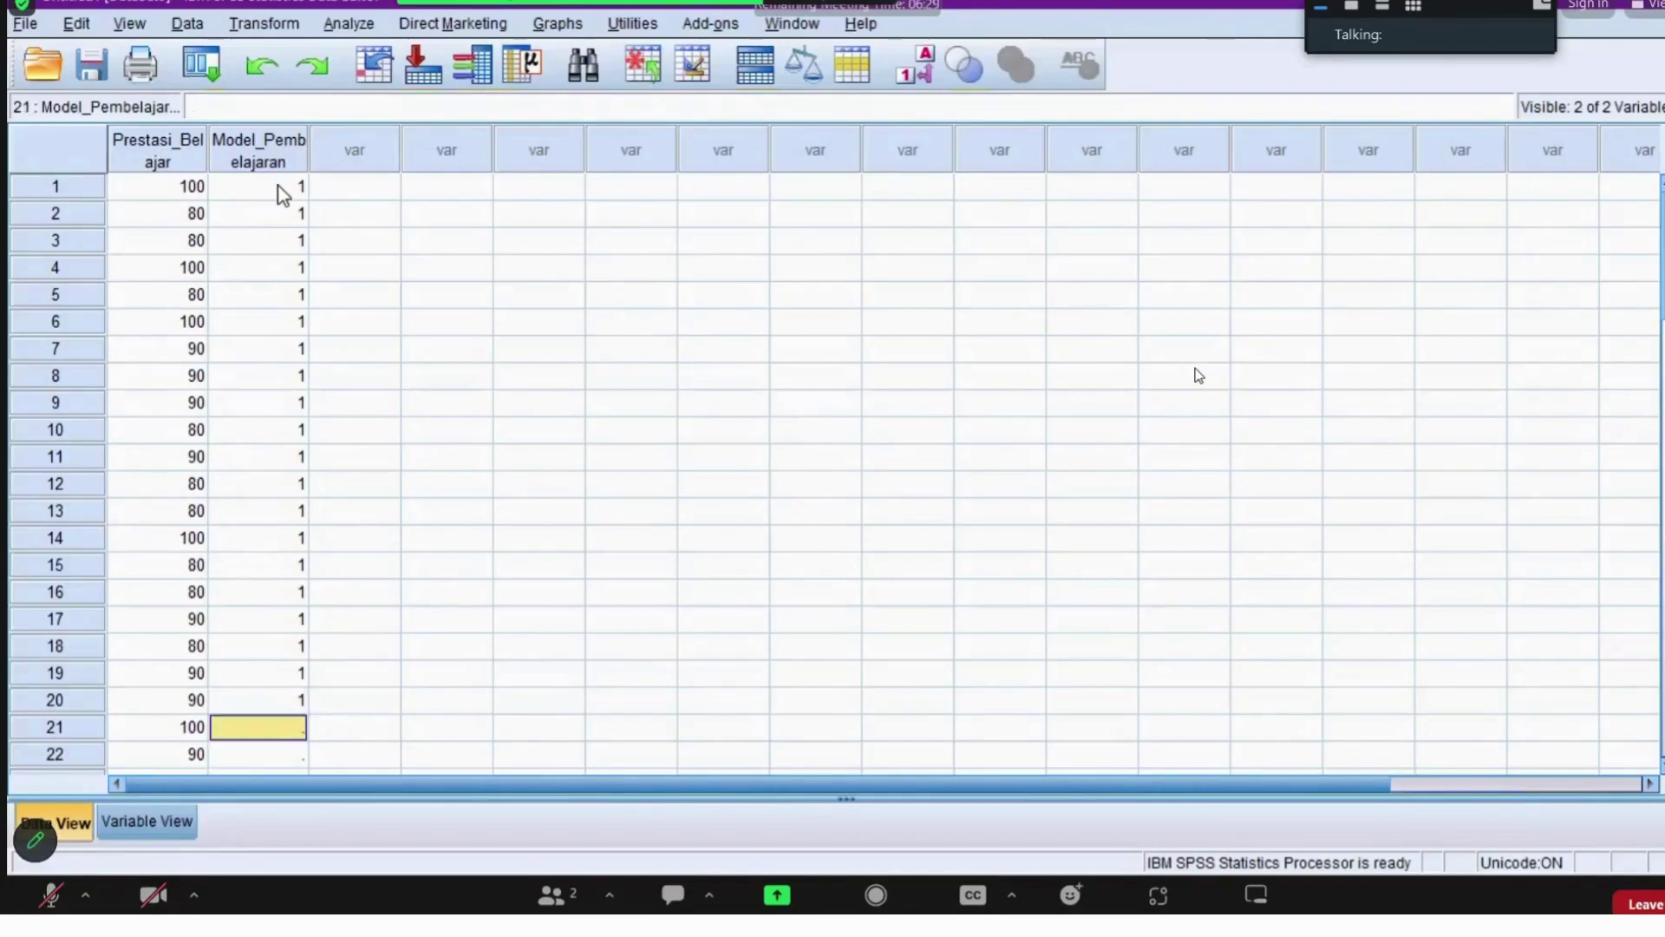
Step: Enter the group code 2 in the Model_Pembelajaran column for rows 21 to 40
text(2)
key(Return)
text(2)
key(Return)
text(2)
key(Return)
text(2)
key(Return)
text(2)
key(Return)
text(2)
key(Return)
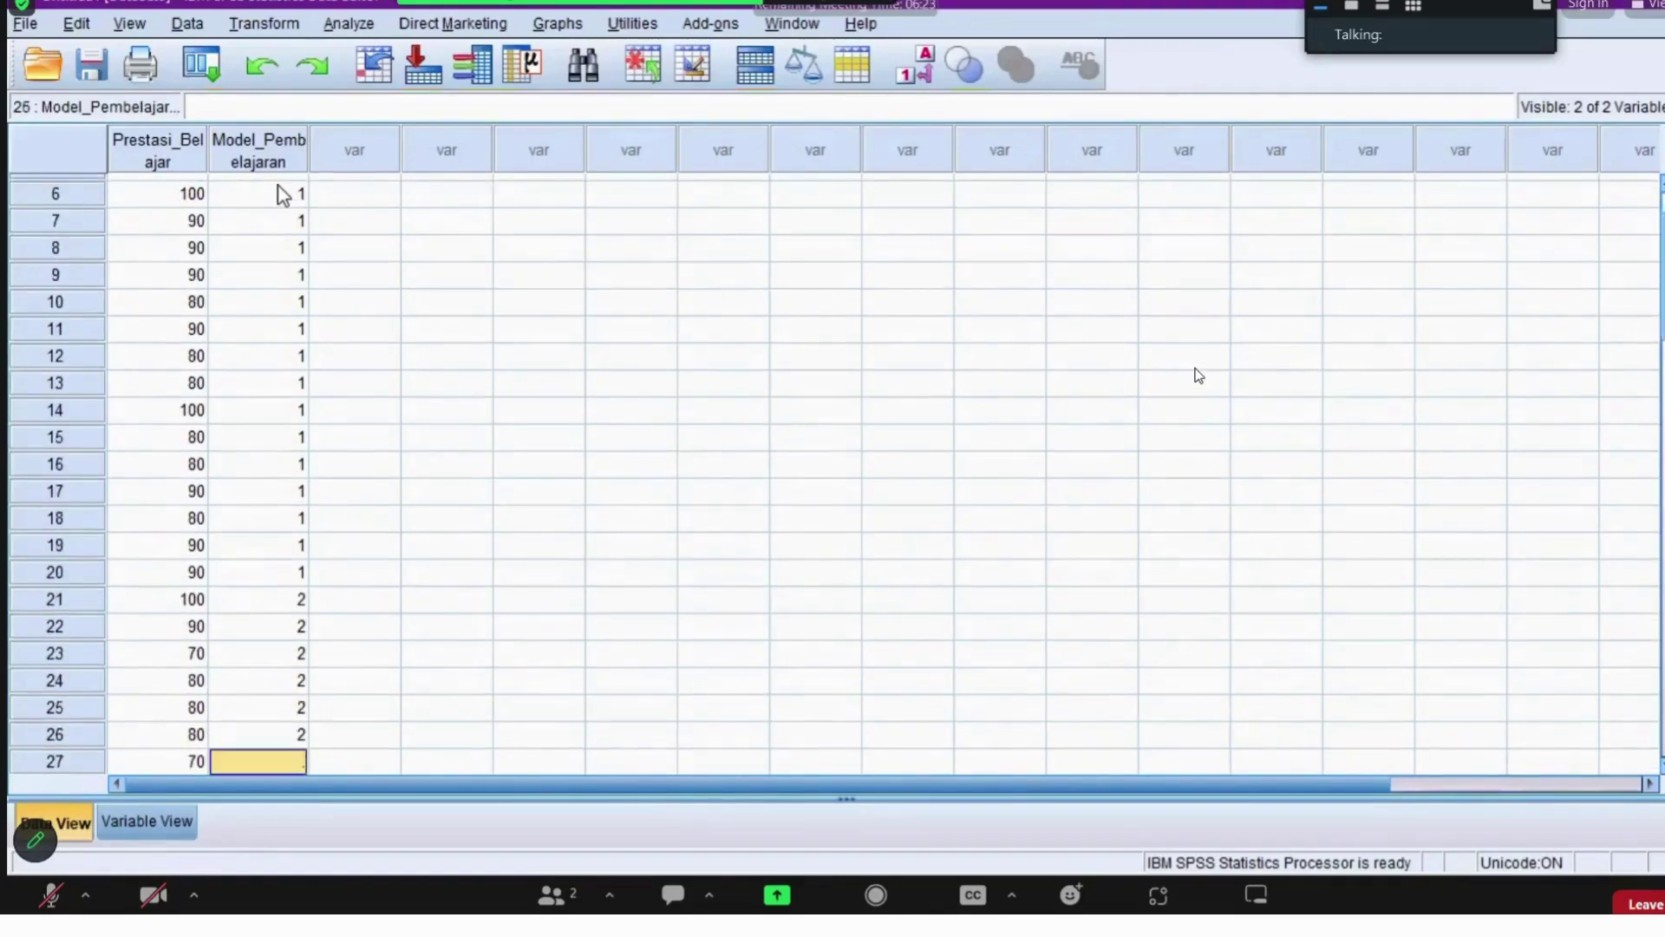
text(2)
key(Return)
text(2)
key(Return)
text(2)
key(Return)
text(2)
key(Return)
text(2)
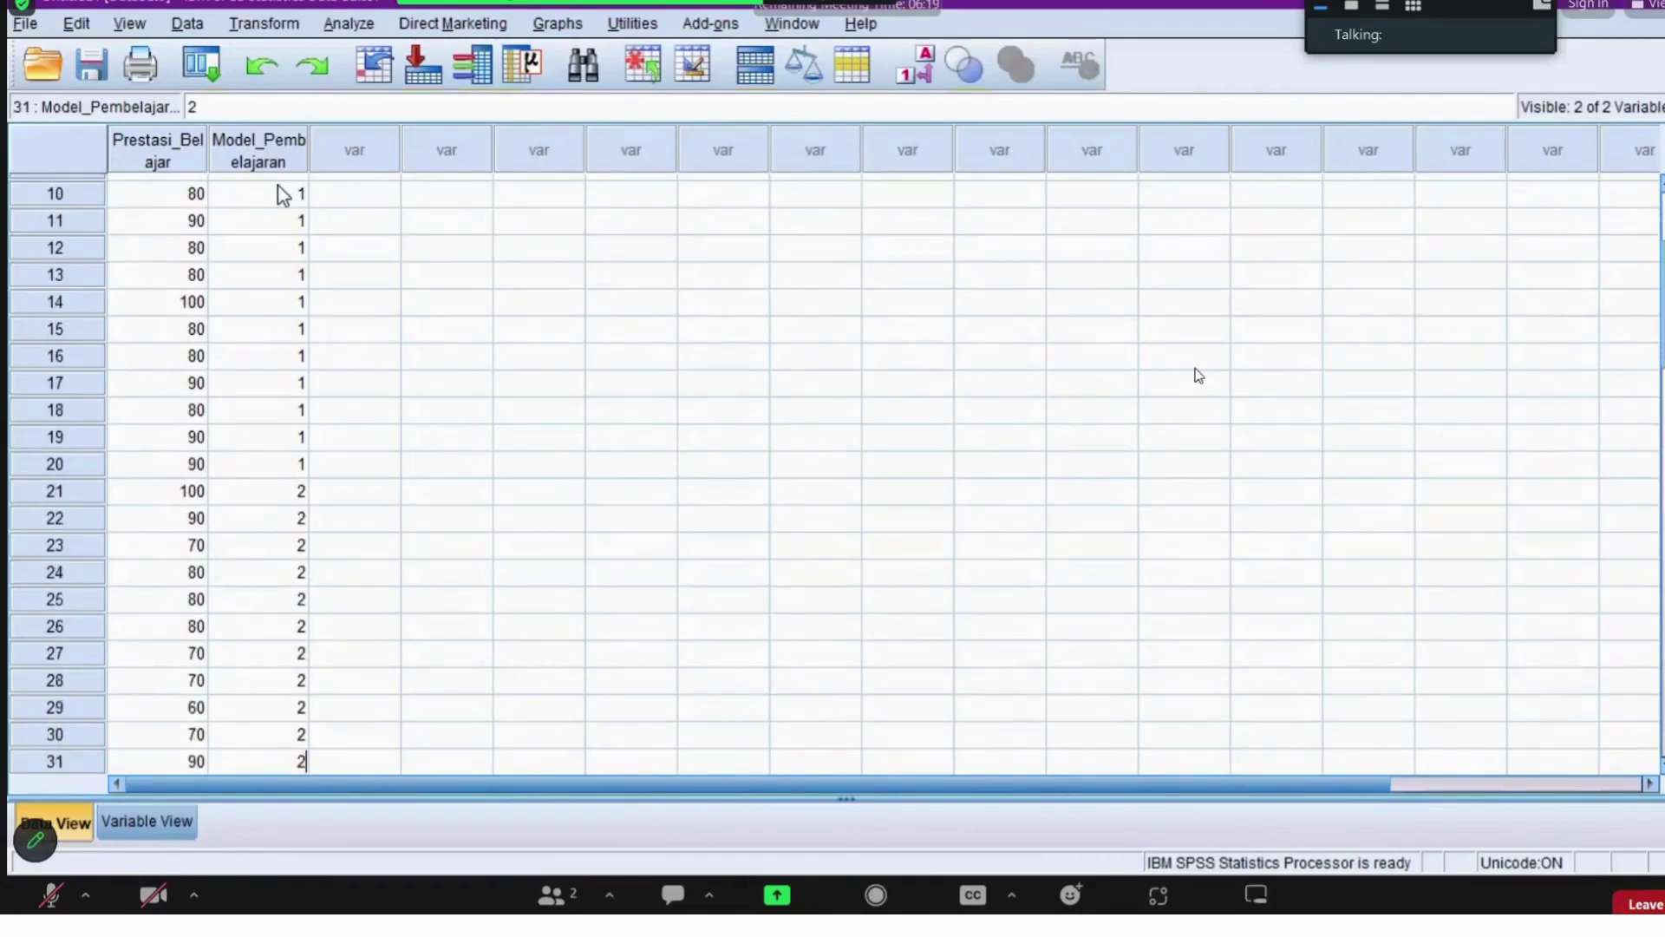
key(Return)
text(2)
key(Return)
text(2)
key(Return)
text(2)
key(Return)
text(2)
key(Return)
text(2)
key(Return)
text(2)
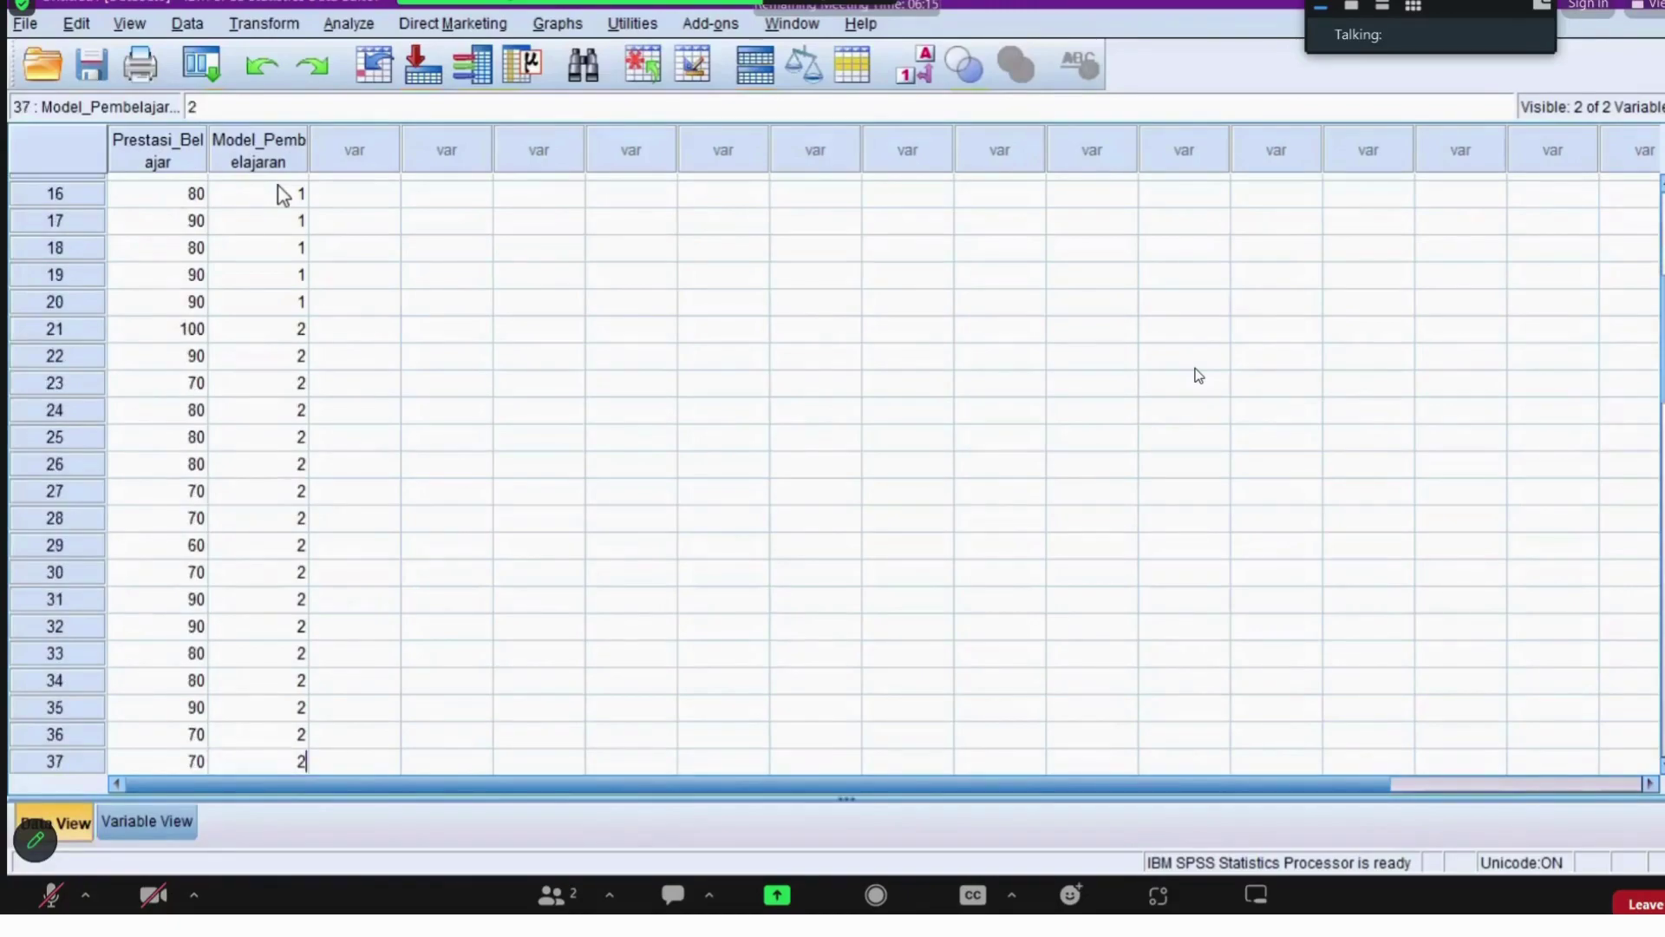
key(Return)
text(2)
key(Return)
text(2)
key(Return)
text(2)
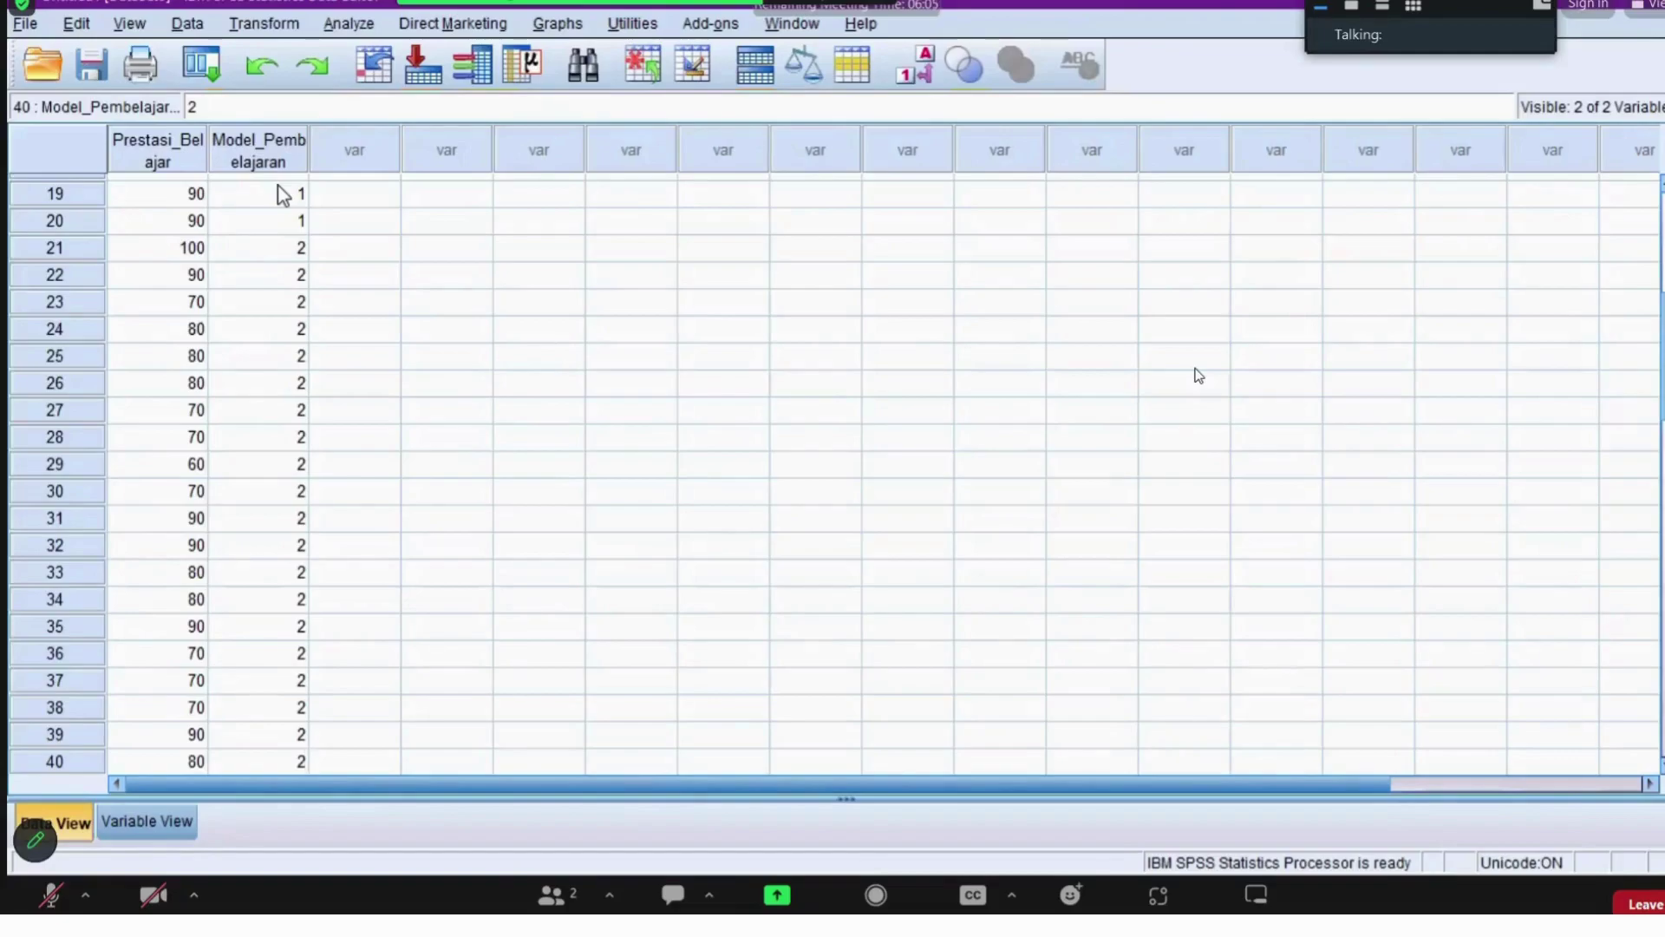
key(Return)
Step: Enter the group code 3 in the Model_Pembelajaran column for rows 41 to 60
text(3)
key(Return)
text(3)
key(Return)
text(3)
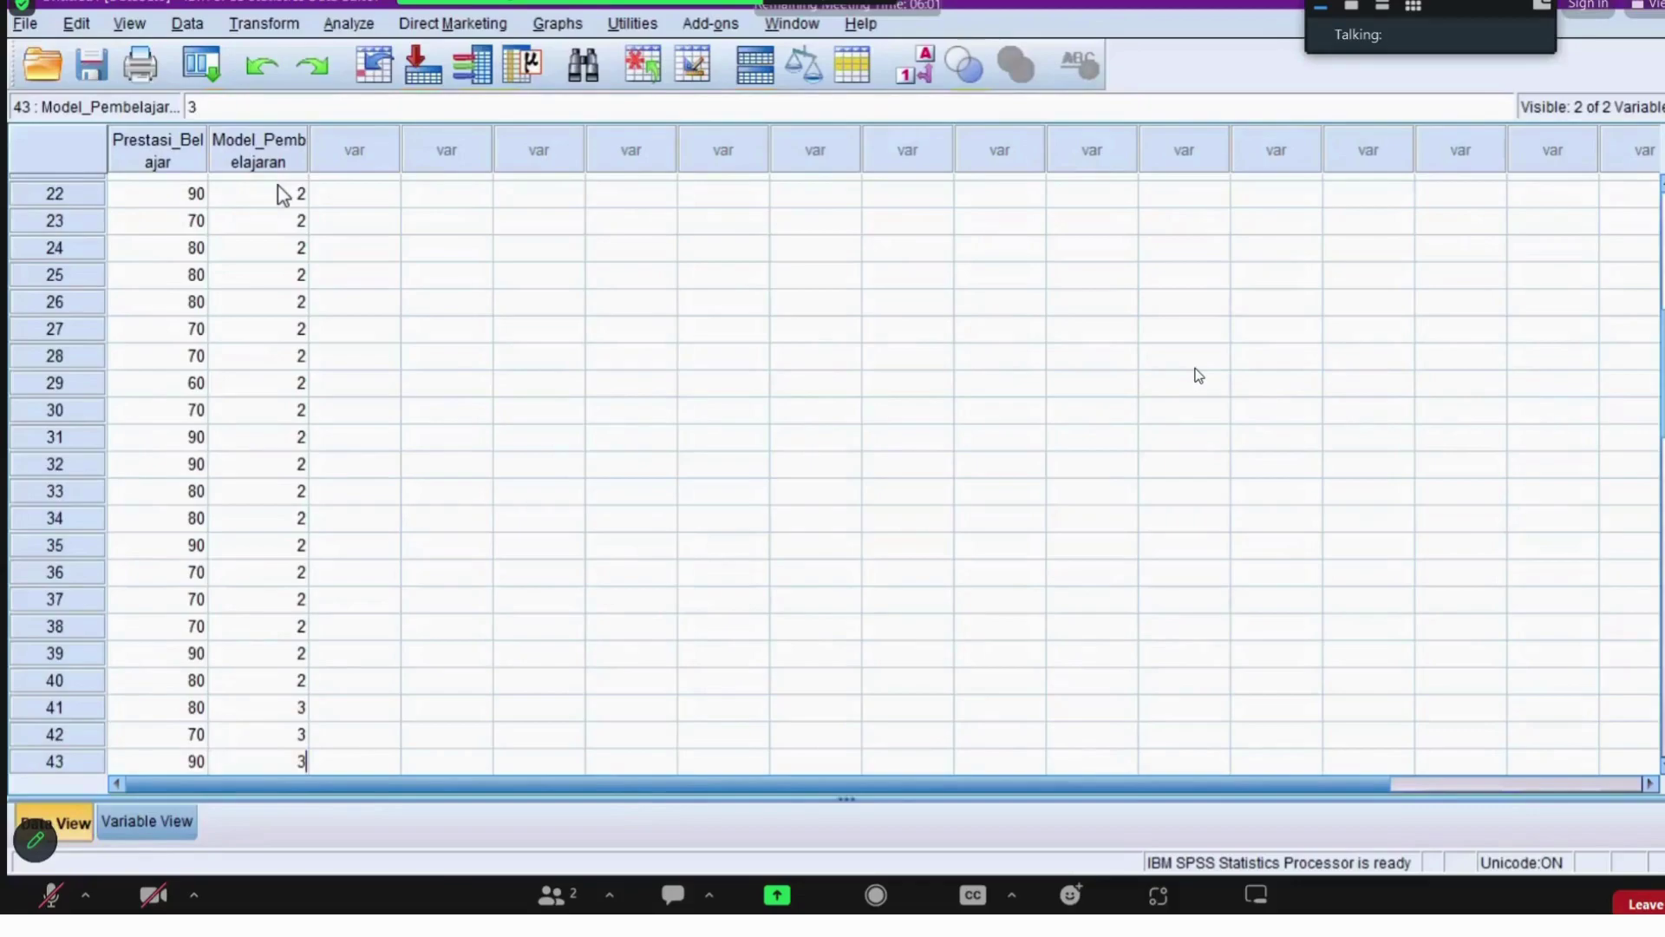
key(Return)
text(3)
key(Return)
text(3)
key(Return)
text(3)
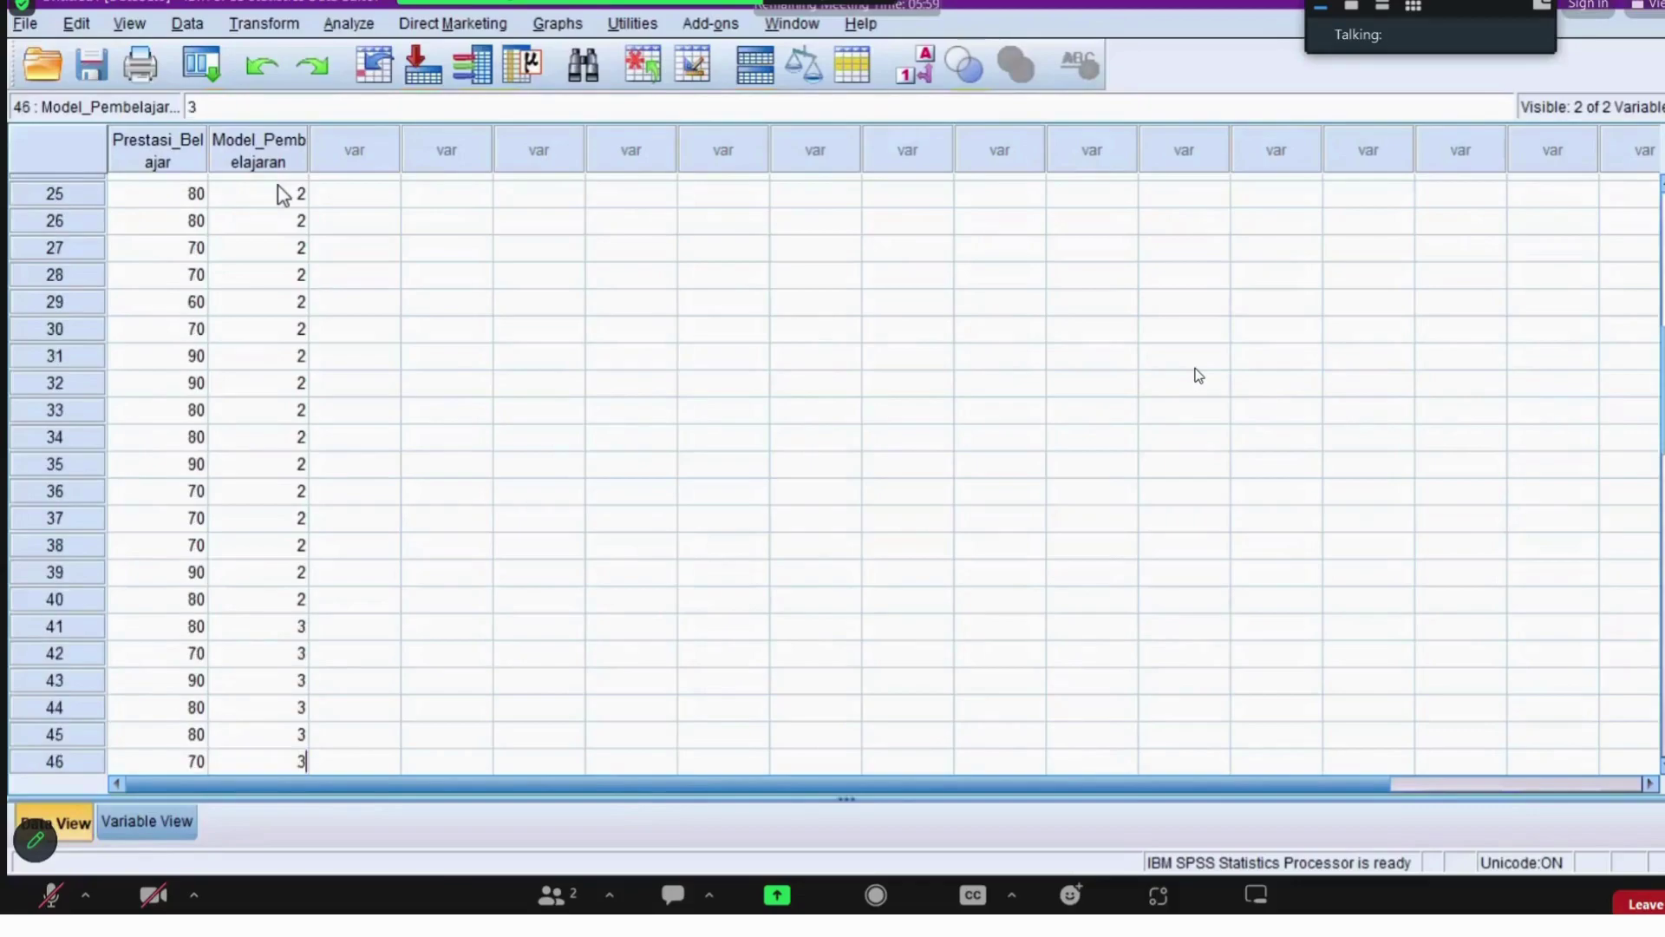
key(Return)
text(3)
key(Return)
text(3)
key(Return)
text(3)
key(Return)
text(3)
key(Return)
text(3)
key(Return)
text(3)
key(Return)
text(3)
key(Return)
text(3)
key(Return)
text(3)
key(Return)
text(3)
key(Return)
text(3)
key(Return)
text(3)
key(Return)
text(3)
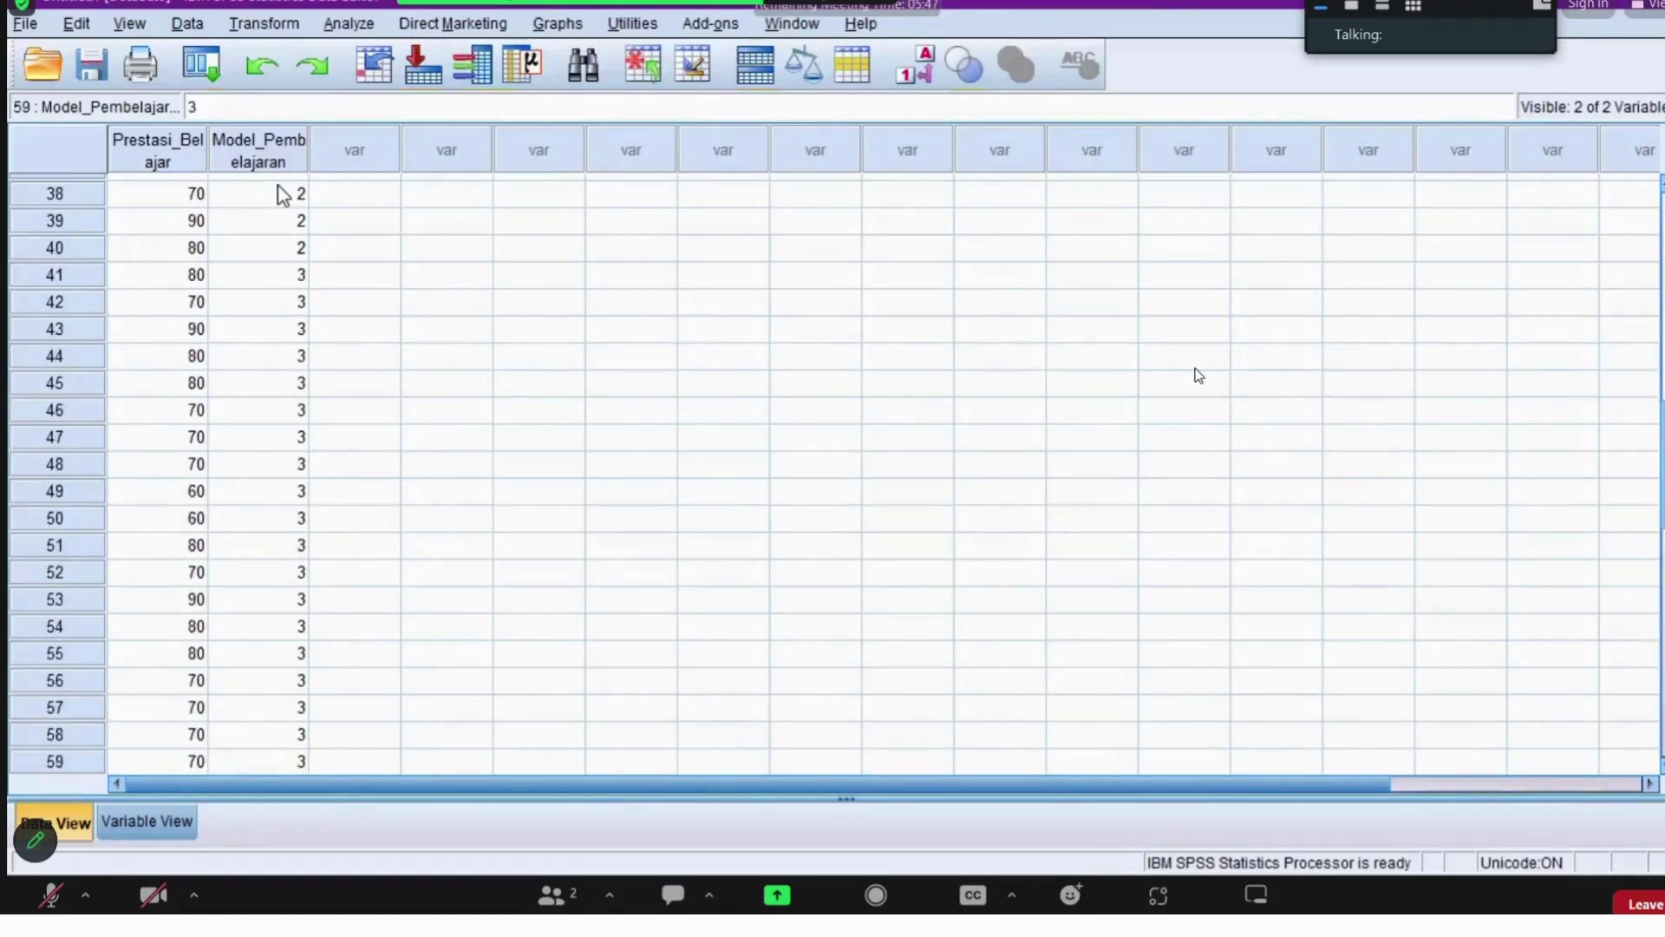
key(Return)
text(3)
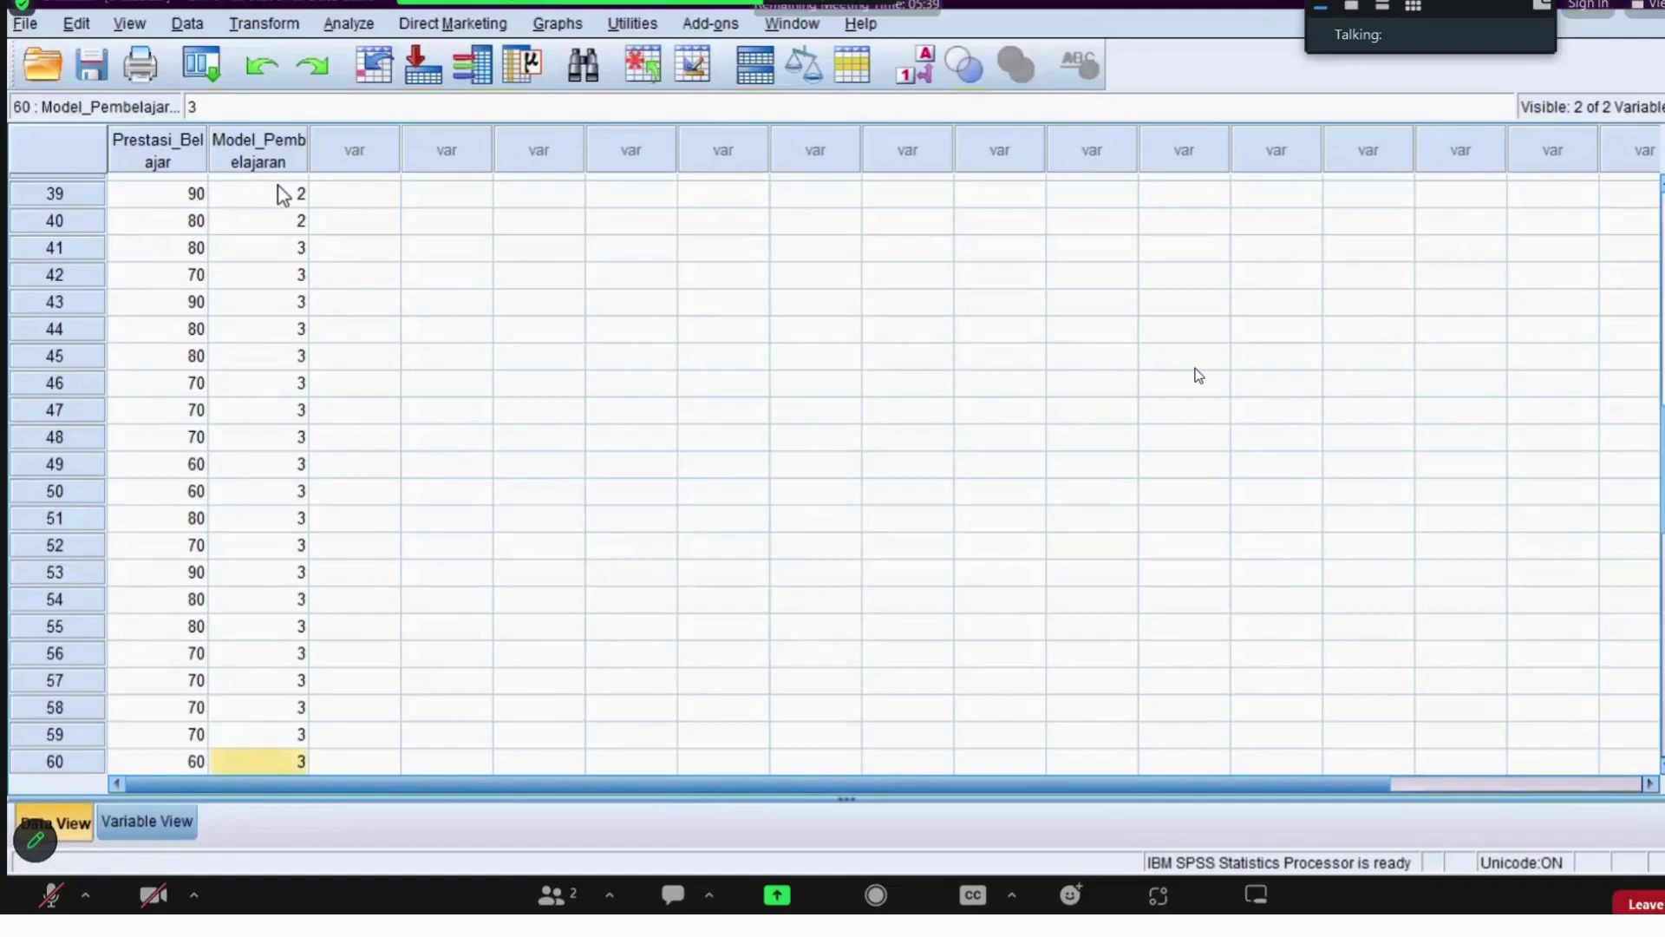
Step: Set up a One-Way ANOVA with Prestasi_Belajar as the dependent variable and Model_Pembelajaran as the factor
click(347, 23)
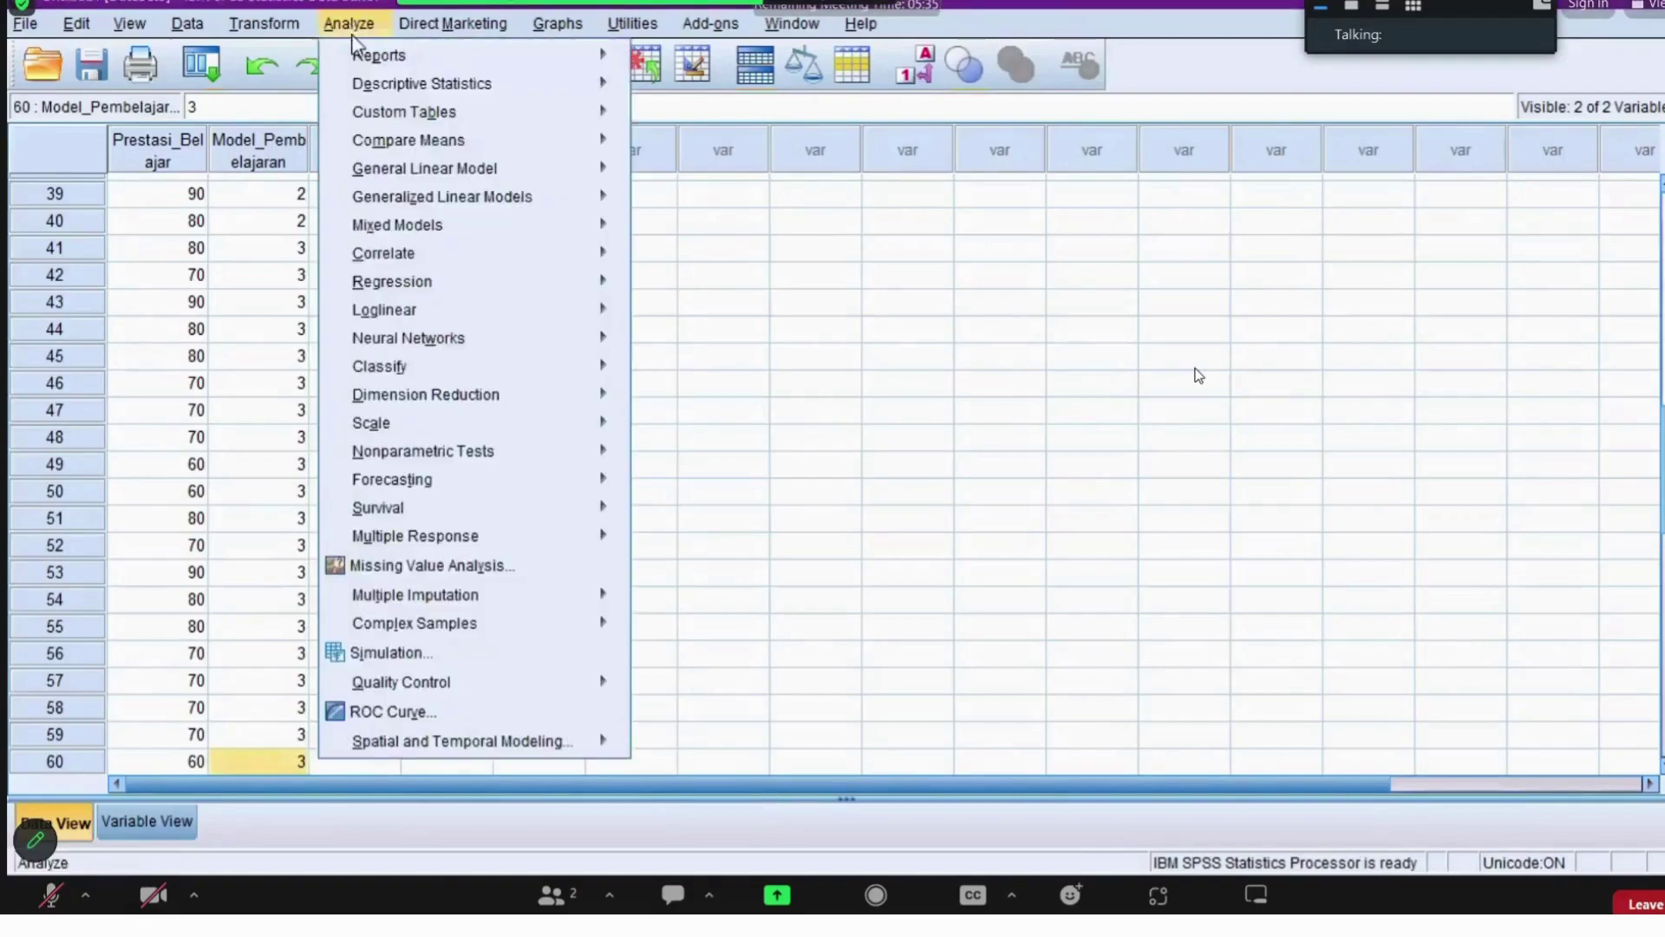
mouse_move(392, 112)
mouse_move(423, 147)
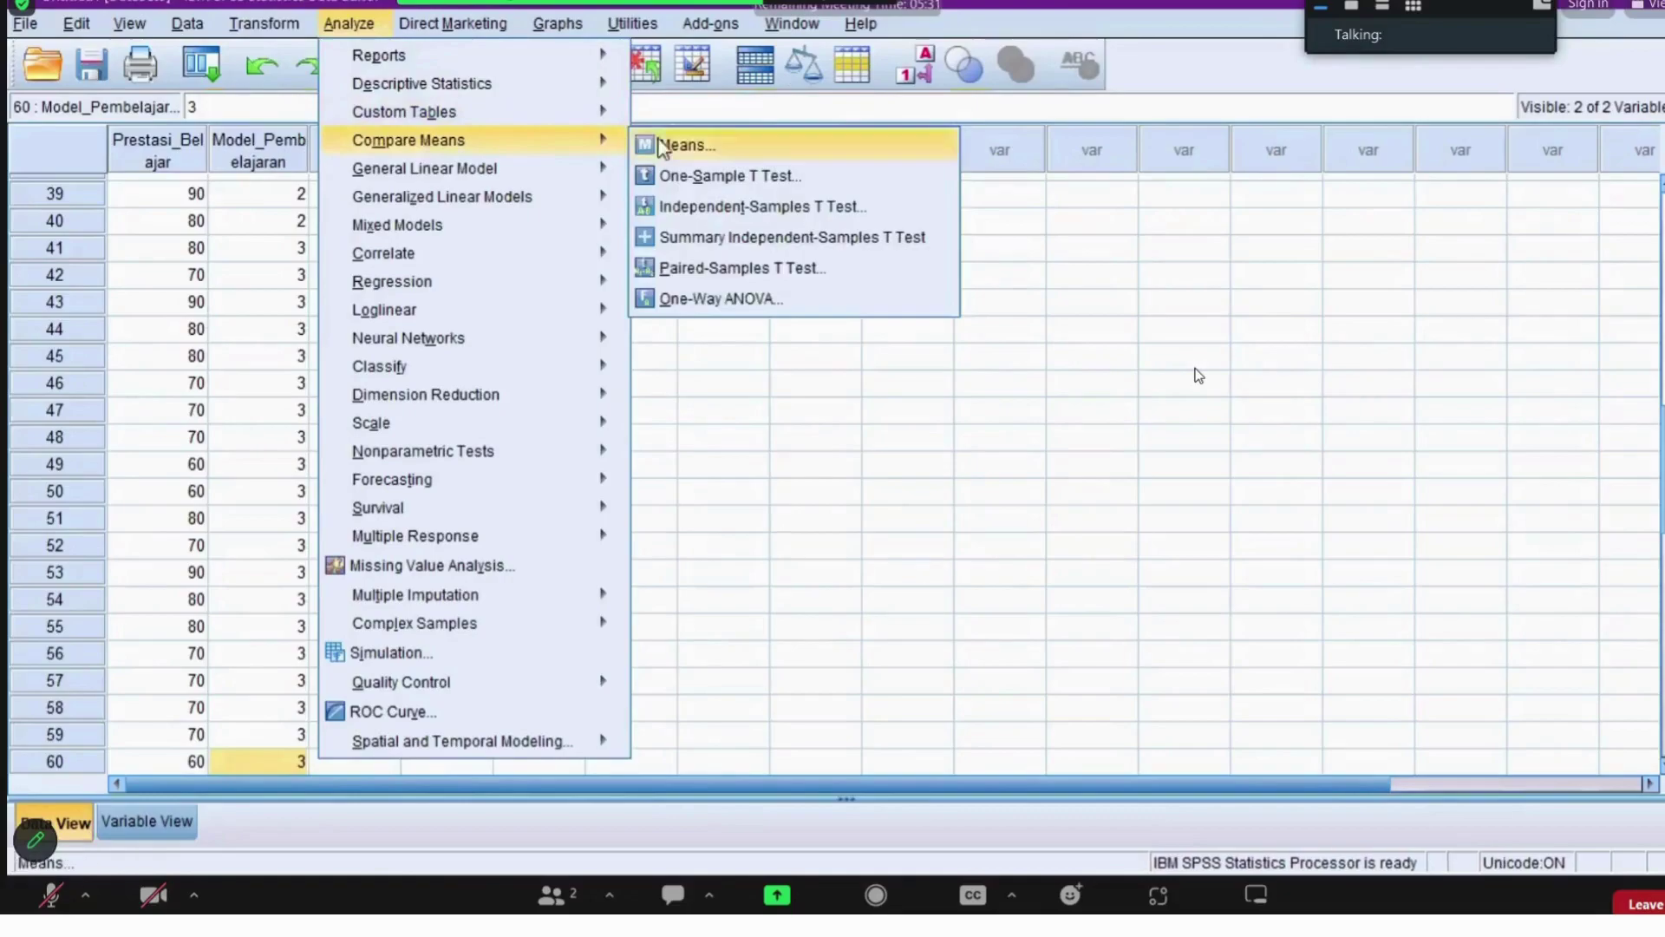
click(719, 304)
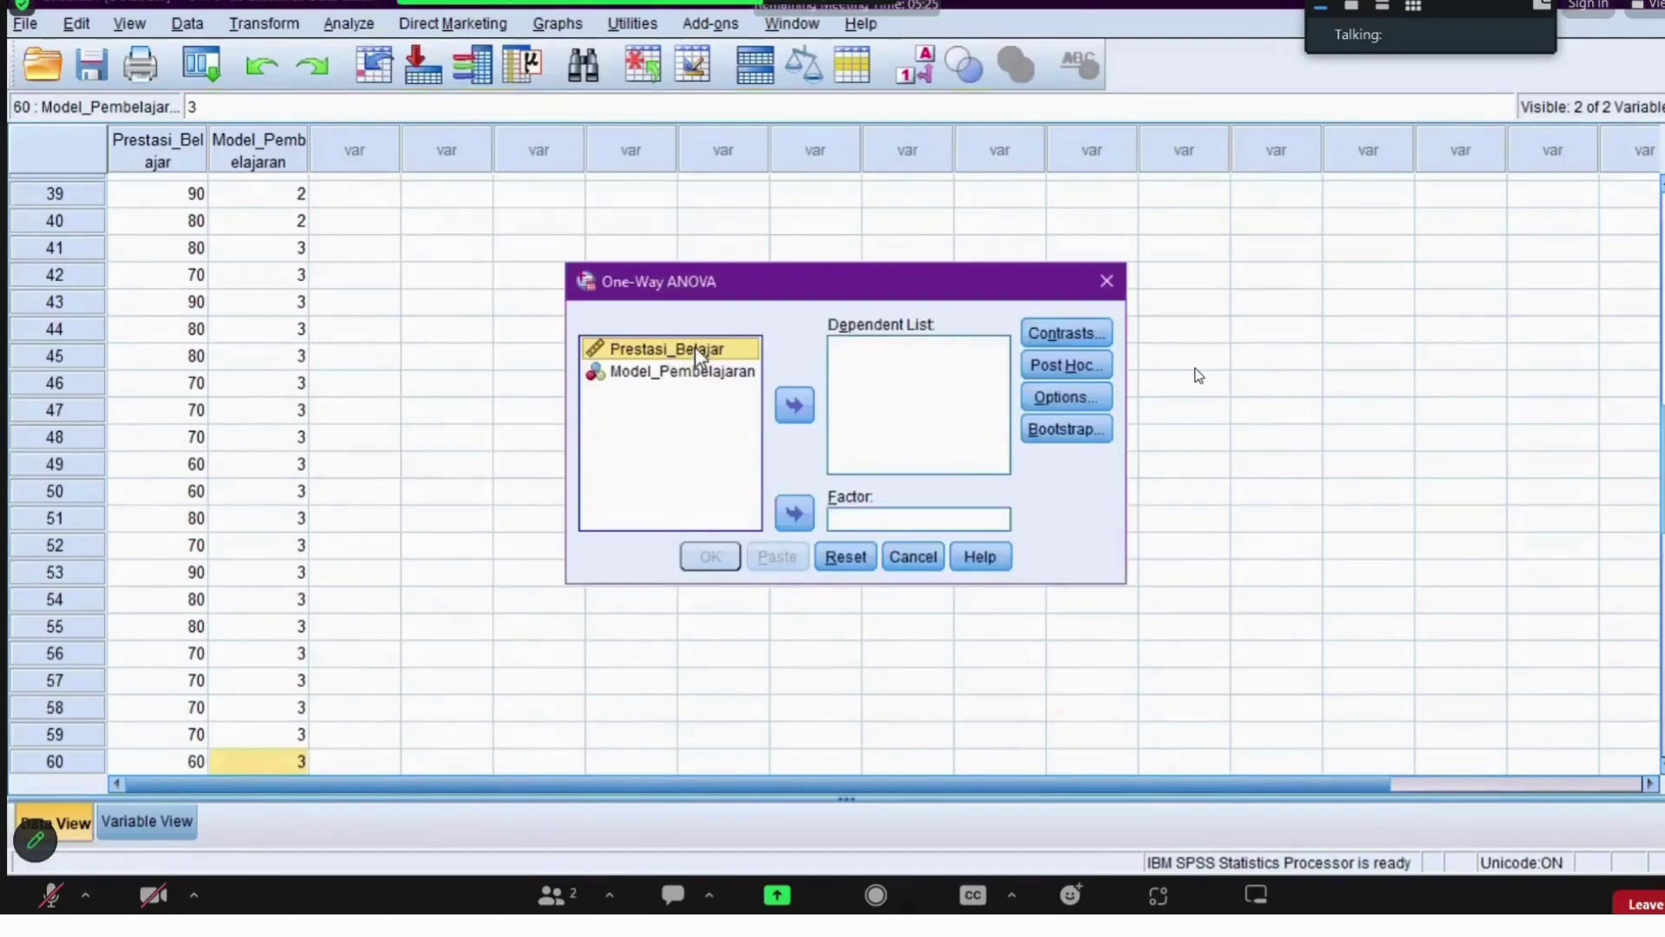
click(798, 407)
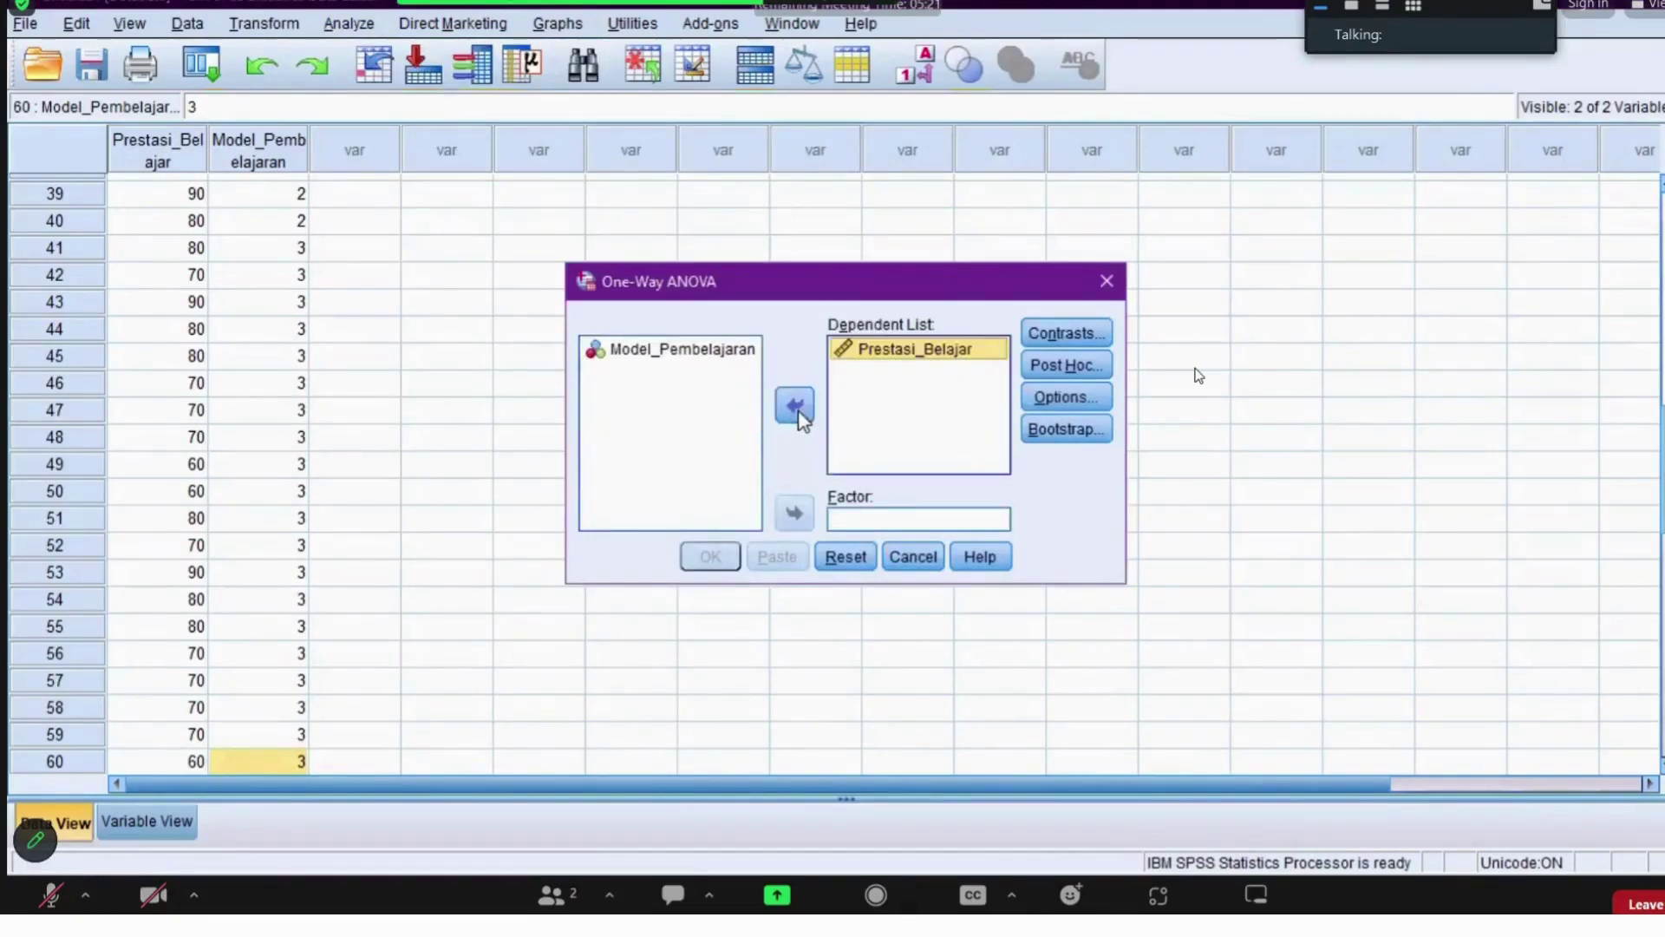
click(715, 361)
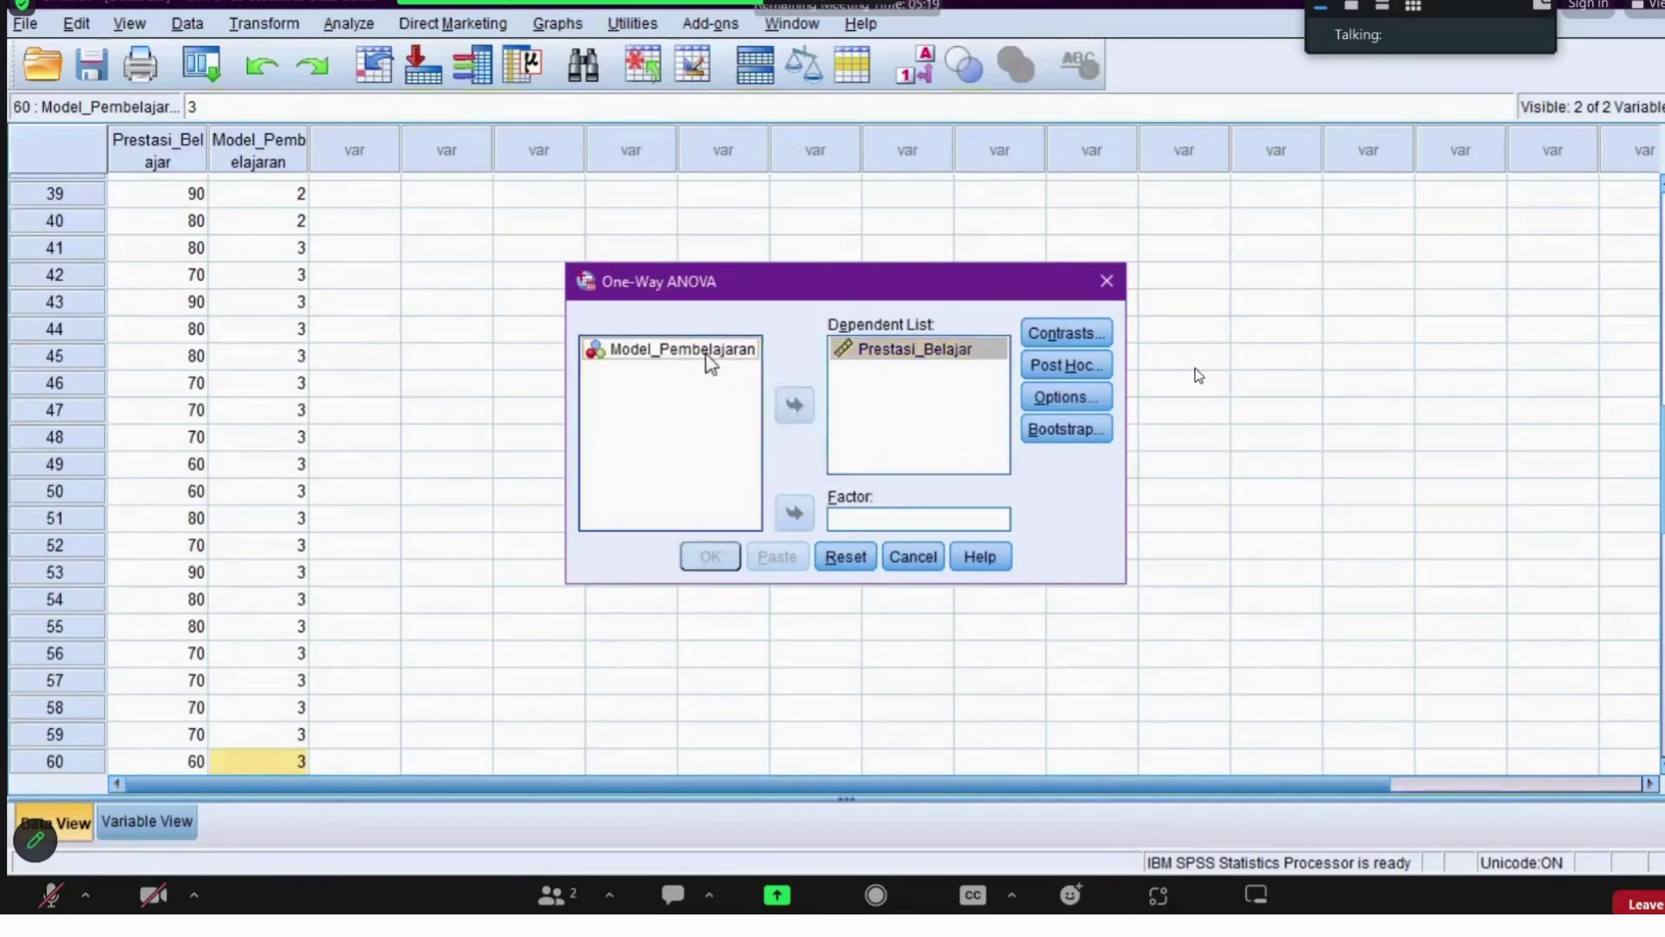
click(795, 514)
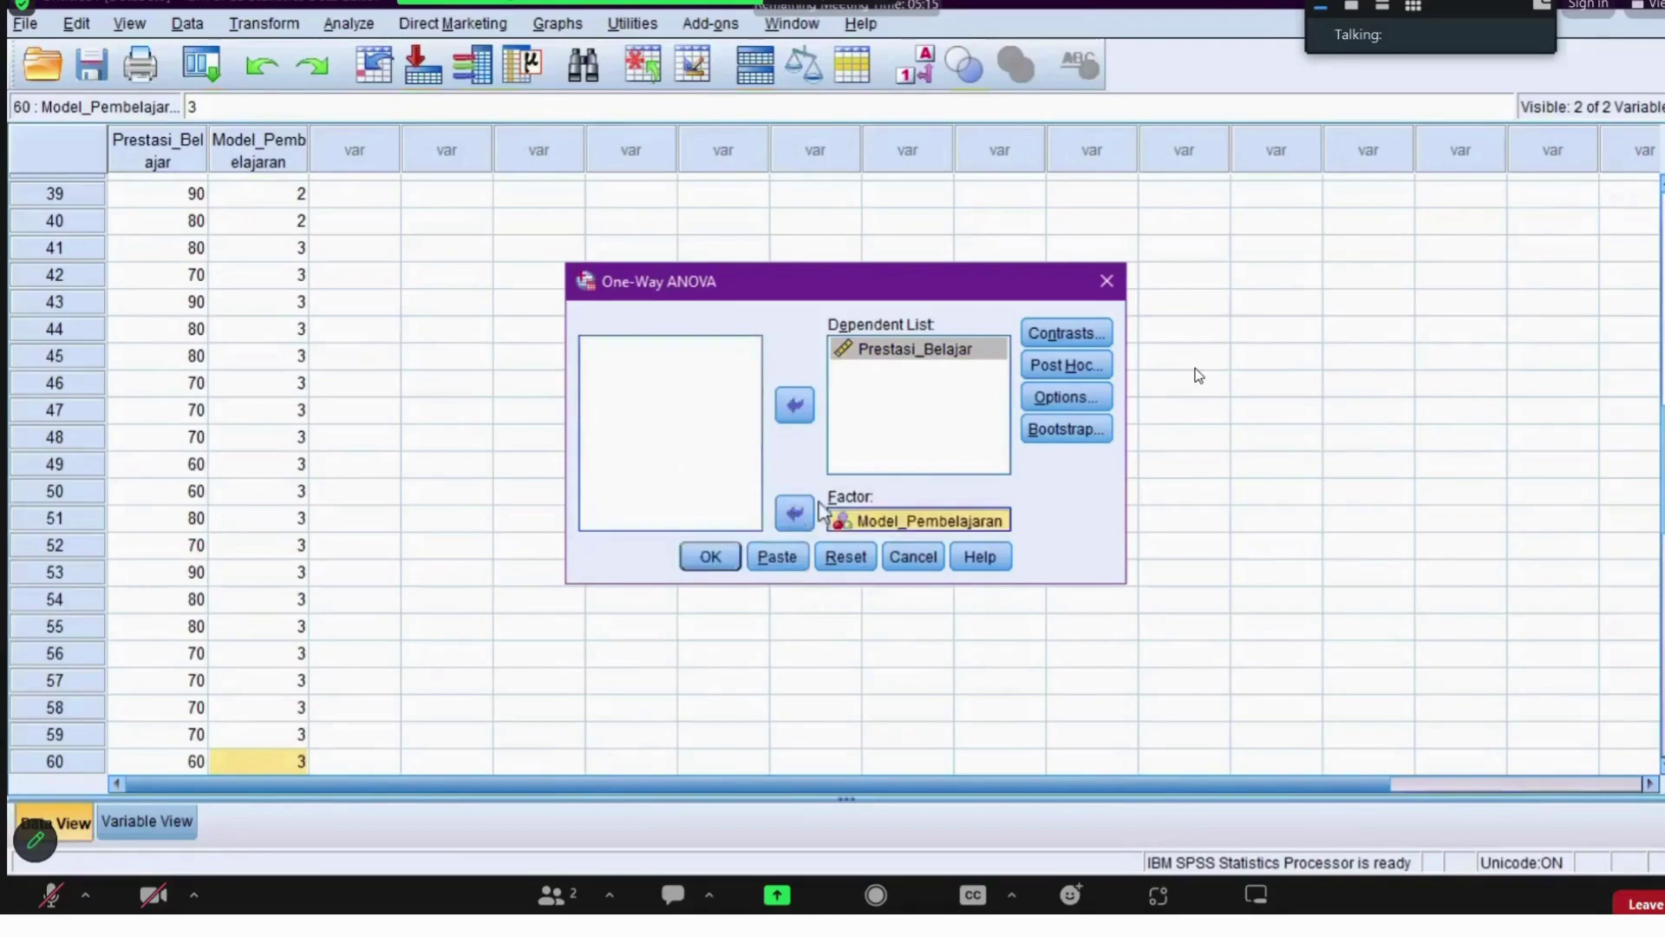
Step: Include the Descriptive statistics and Homogeneity of variance test in the One-Way ANOVA, and run the analysis
click(1061, 399)
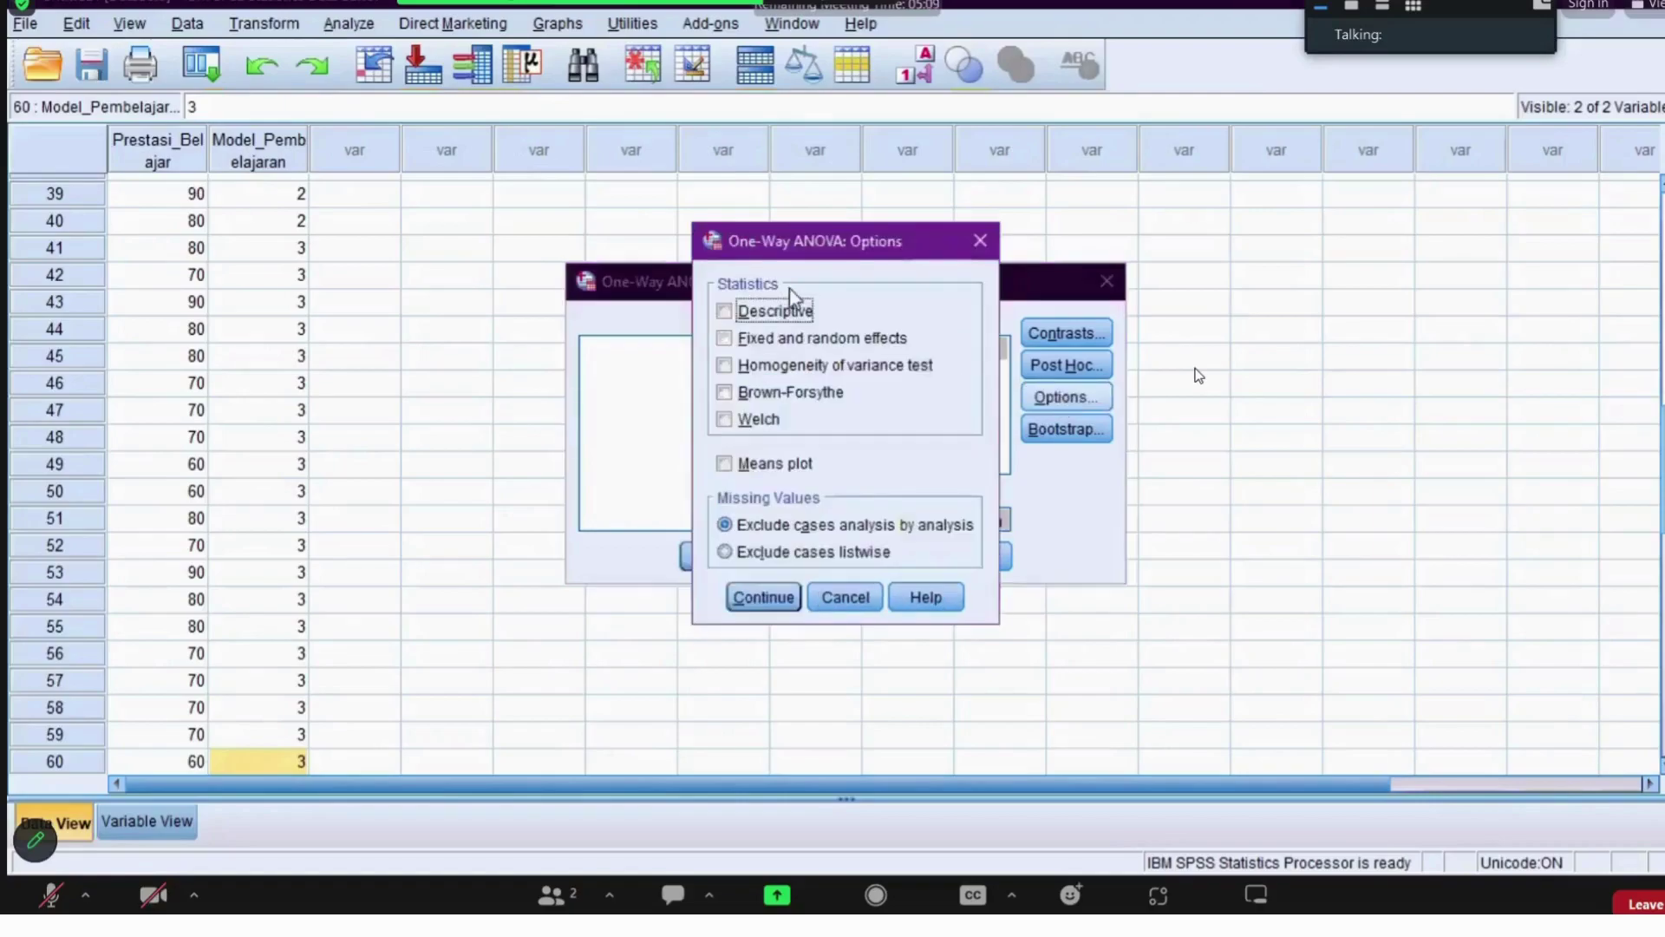
click(724, 312)
click(724, 367)
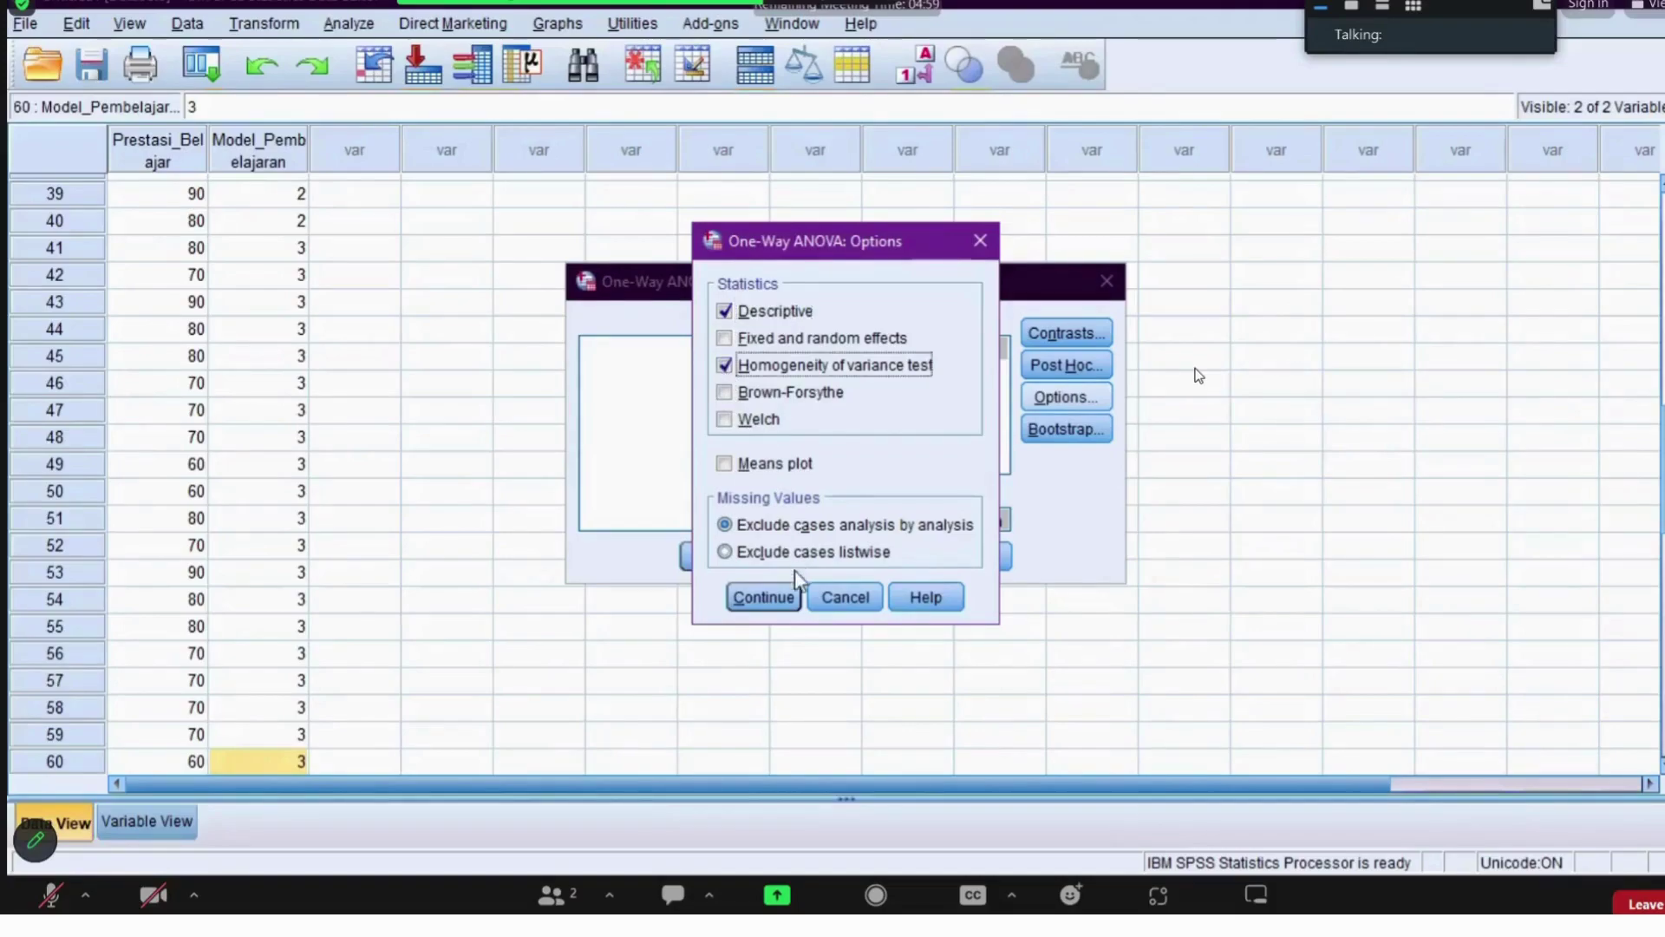
click(779, 607)
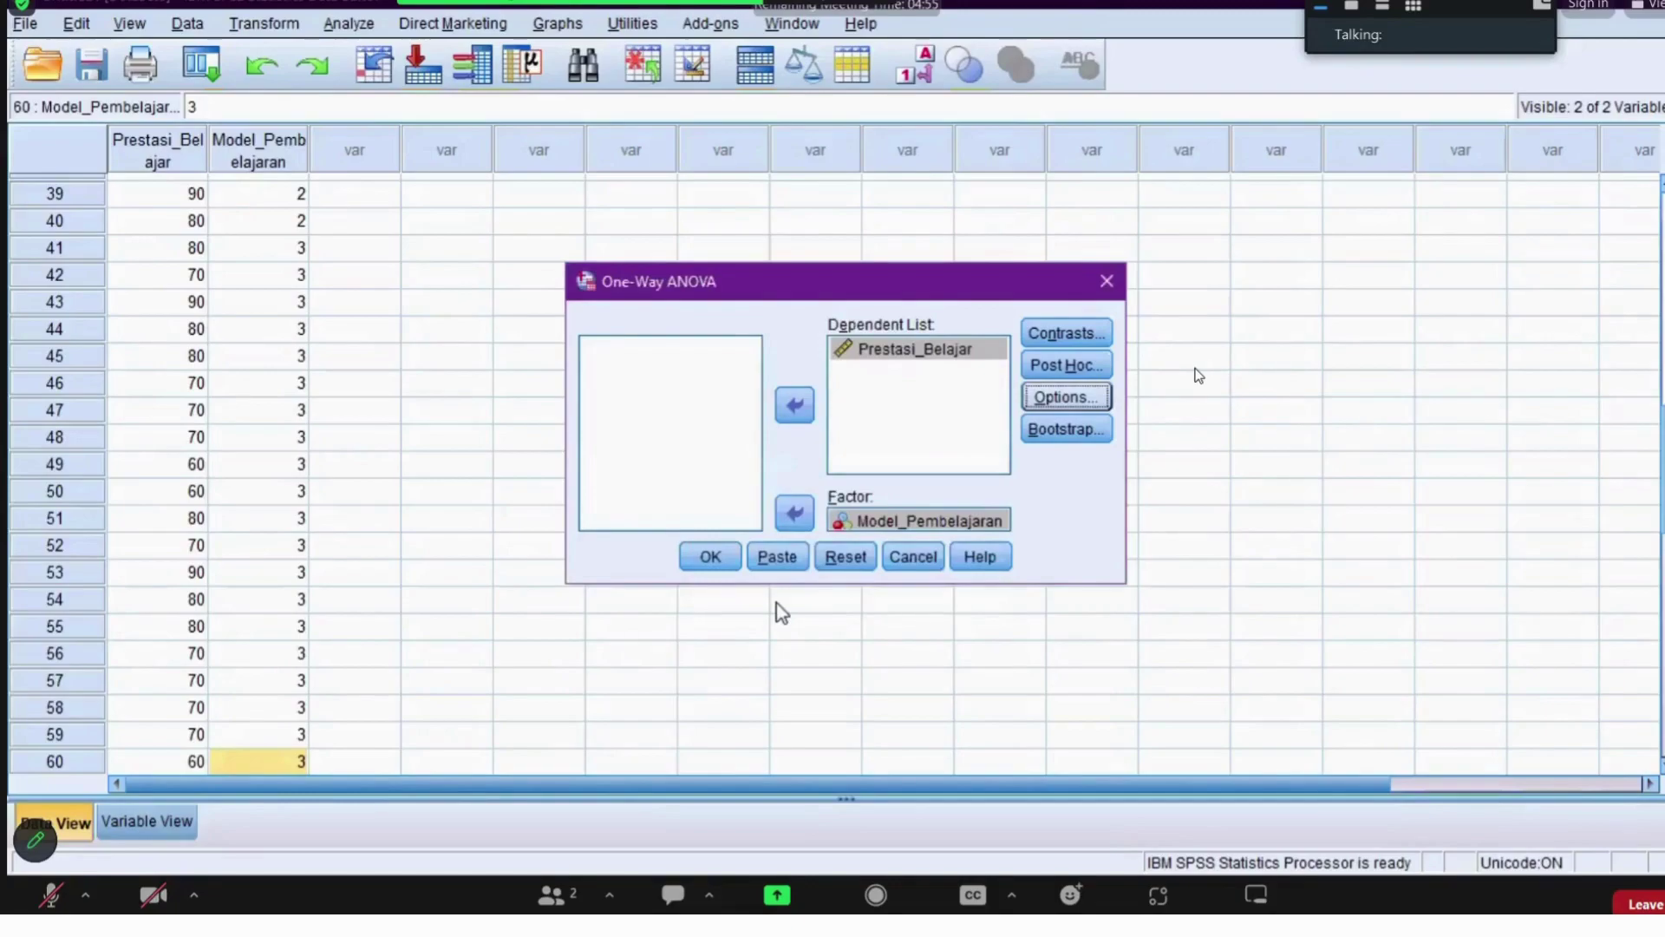
click(704, 563)
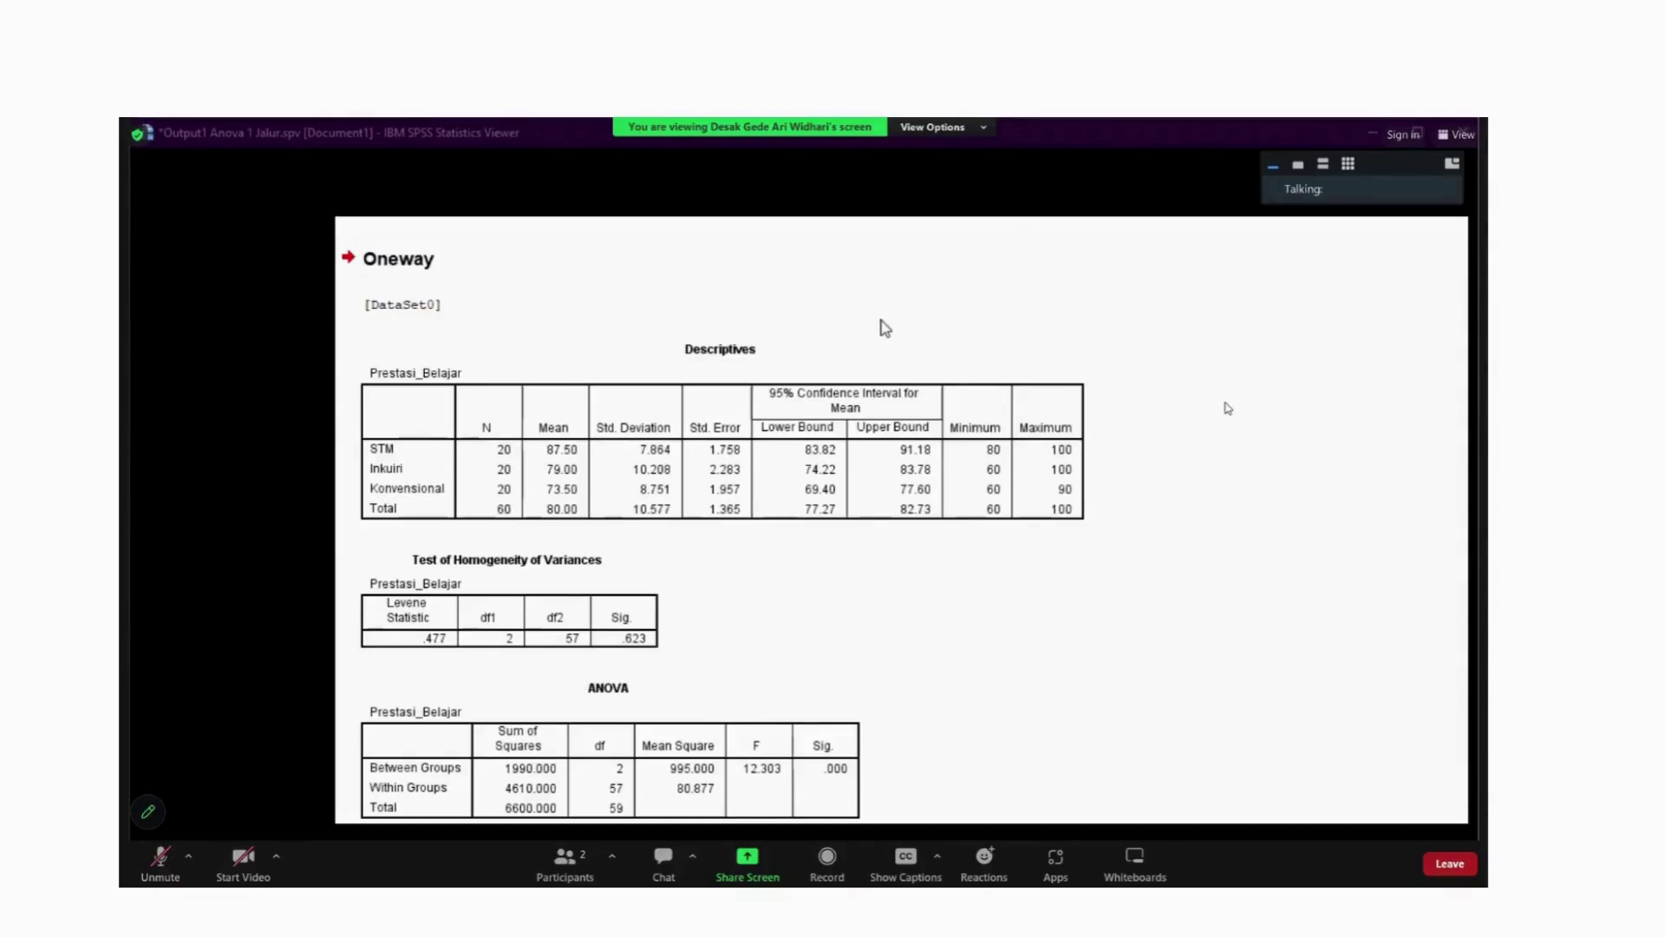
click(368, 395)
click(606, 516)
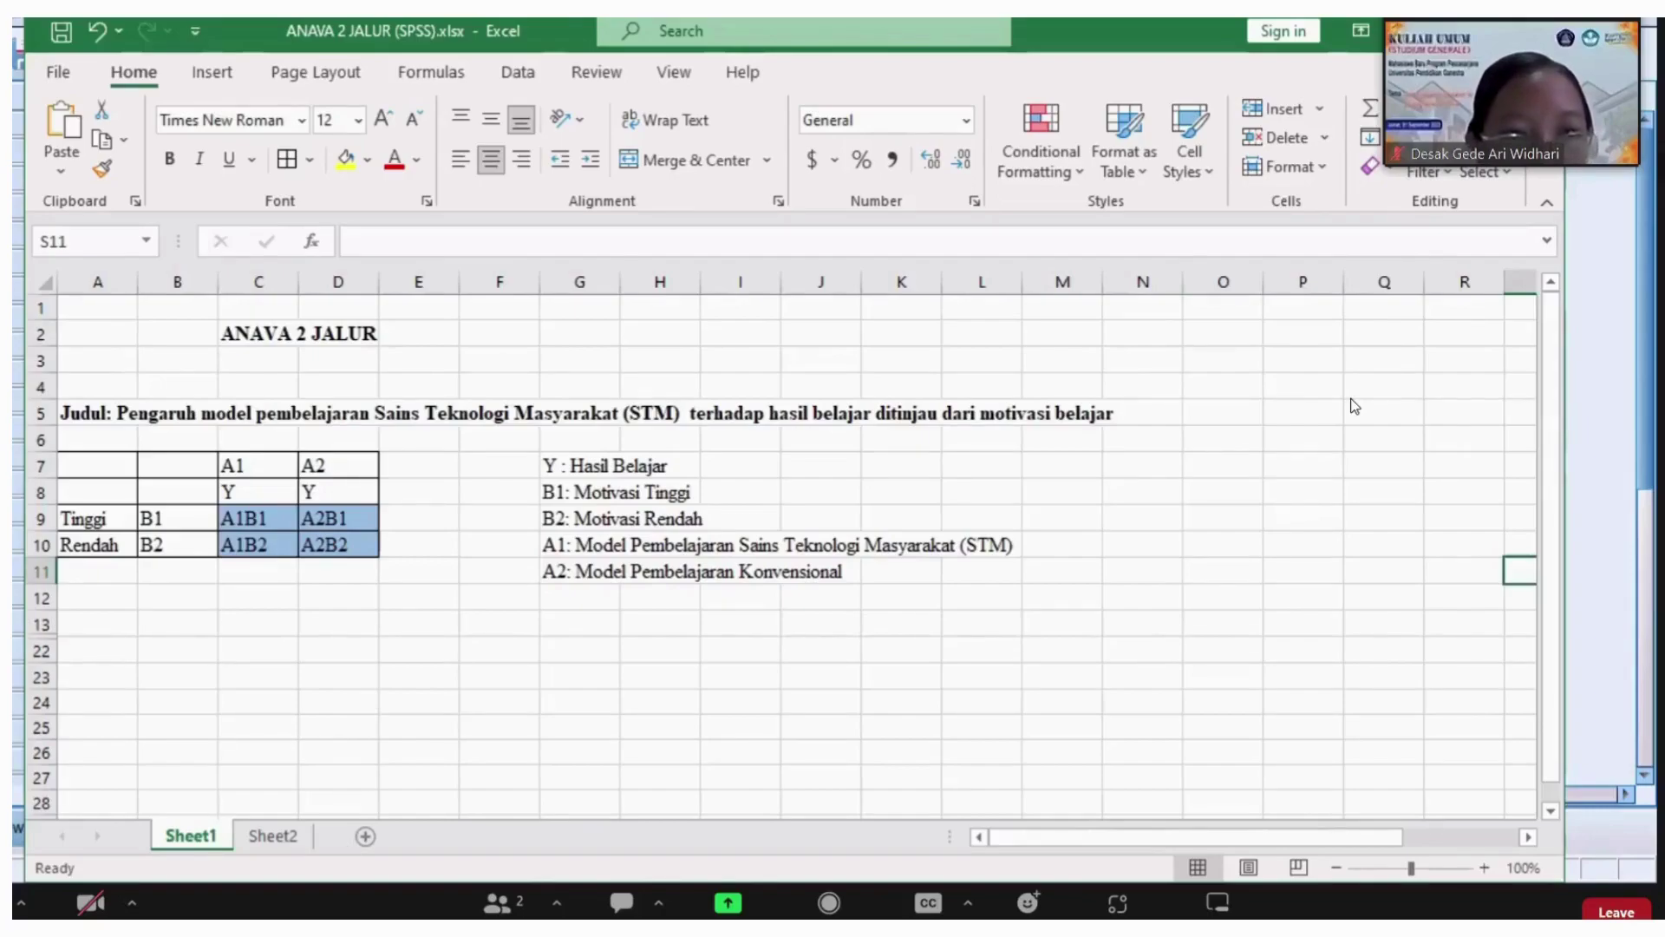
Step: Switch to the SPSS two-way ANOVA data file and examine the value labels of the learning-model and Motivasi_Belajar variables
key(alt+Tab)
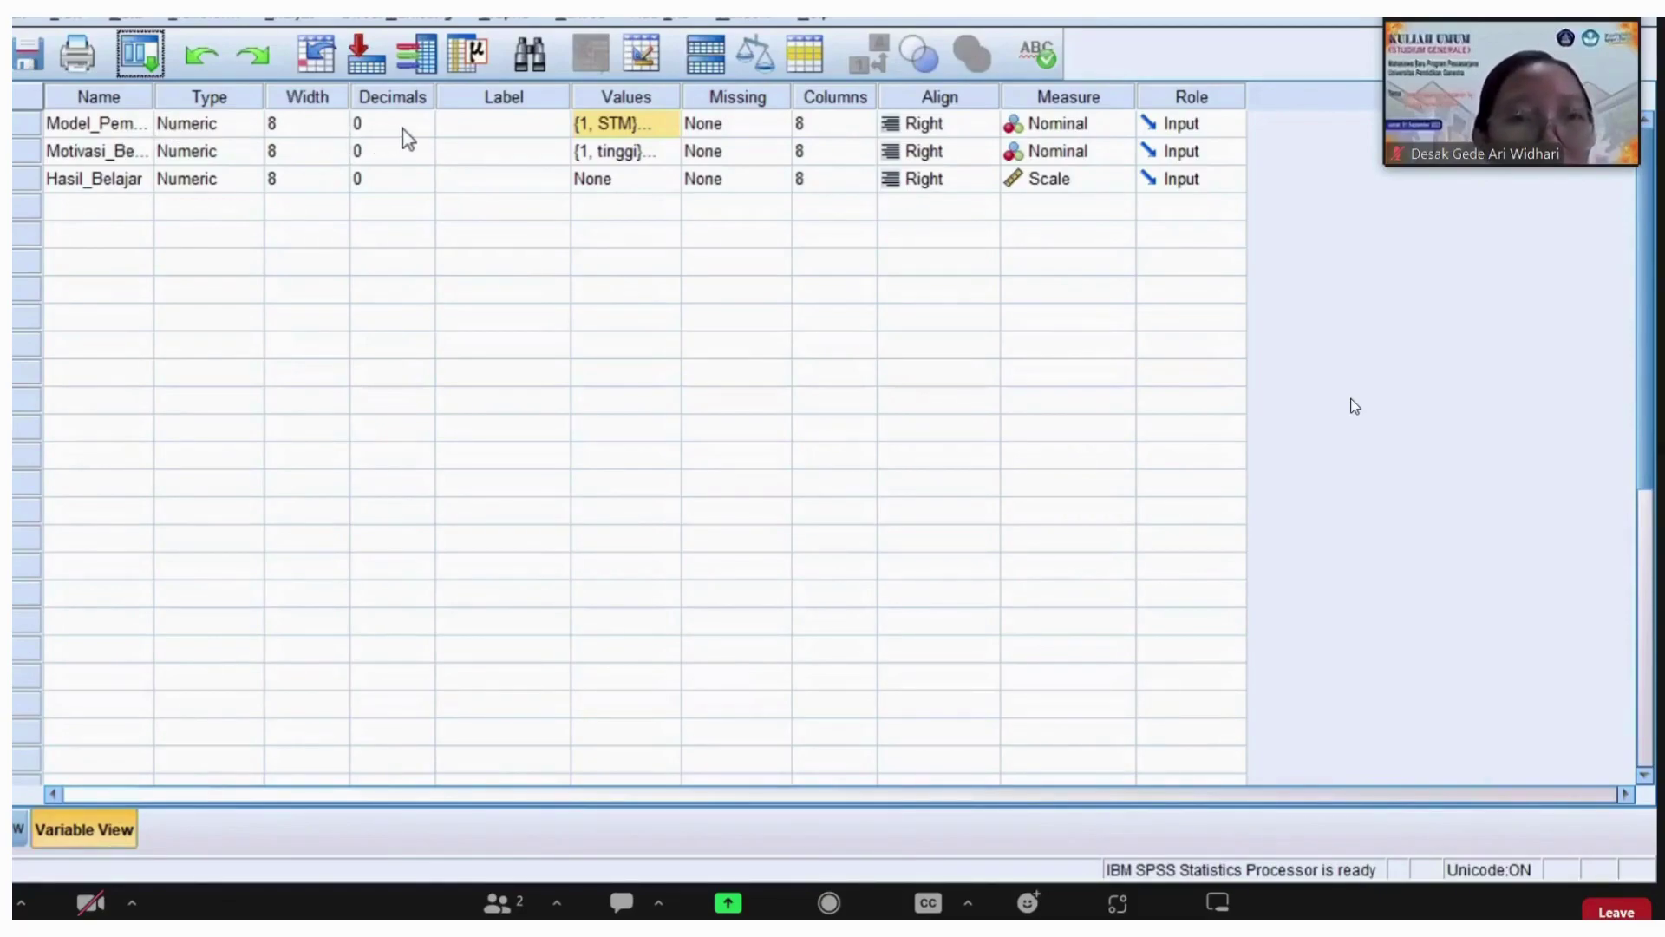
click(669, 128)
click(666, 127)
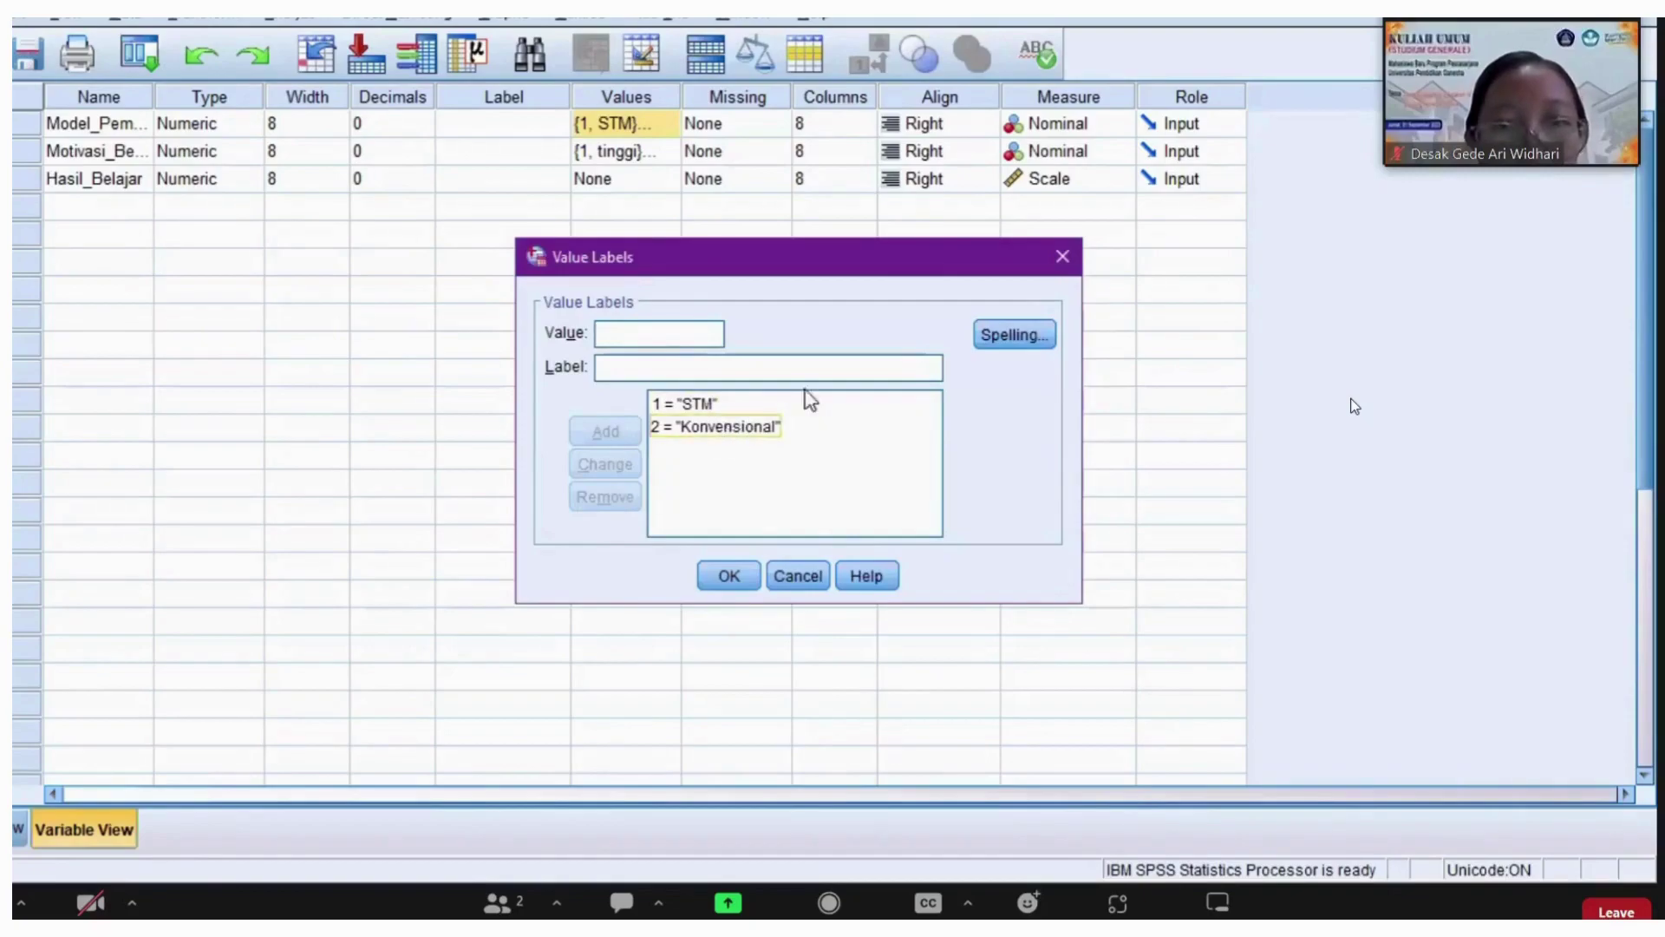
click(1063, 256)
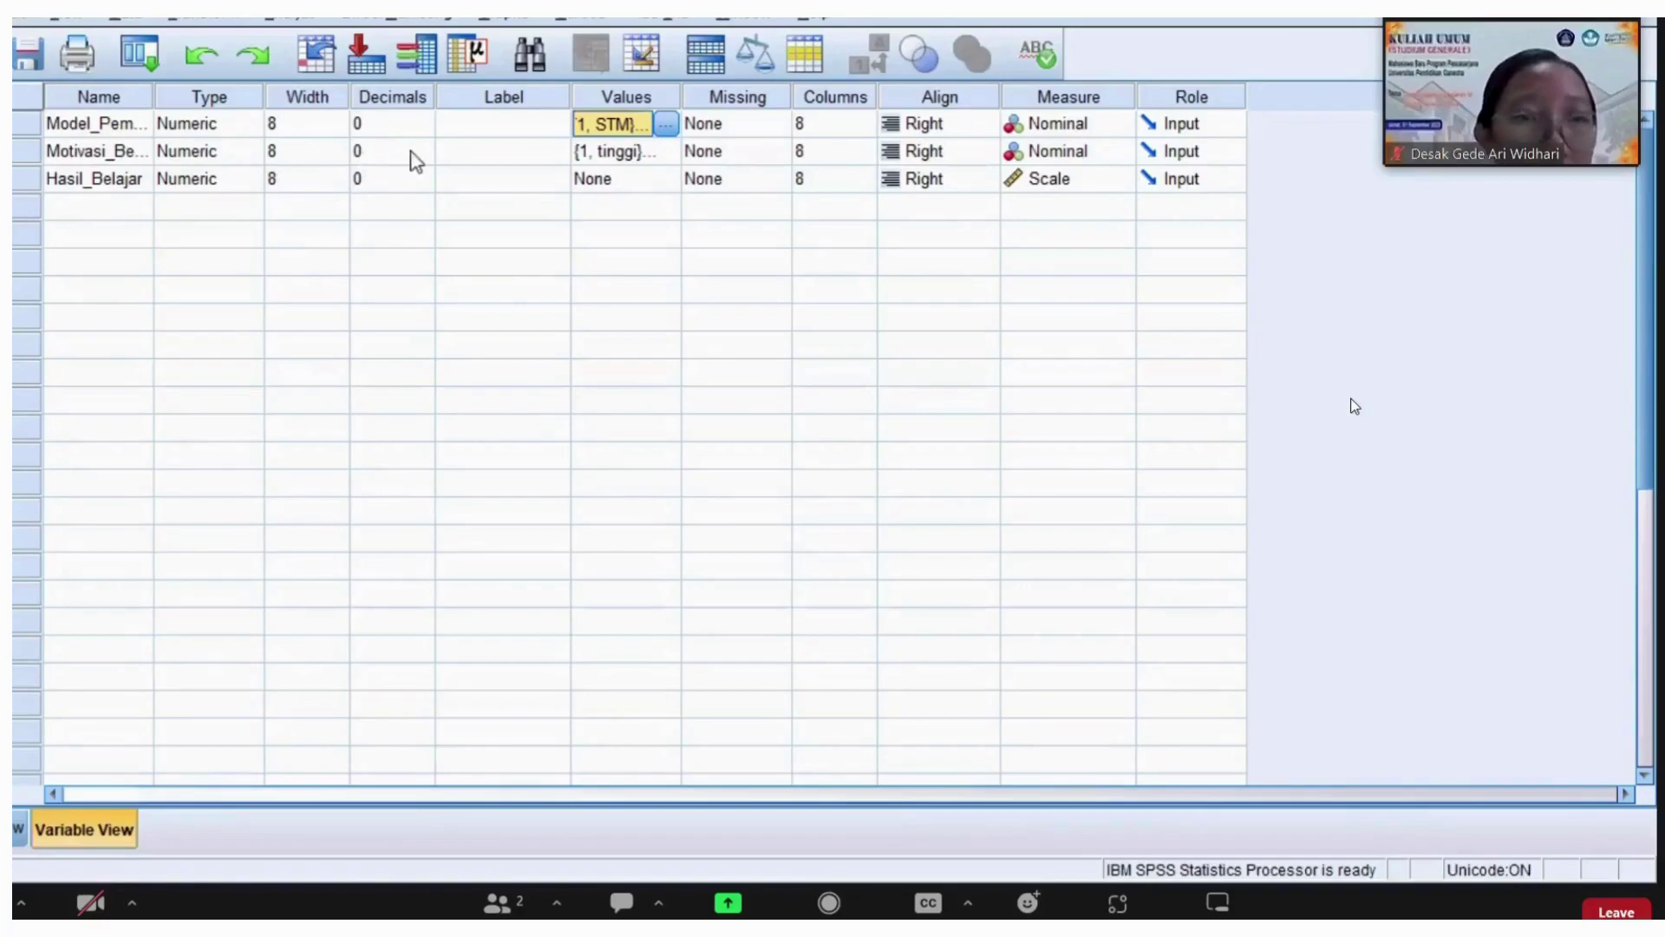
click(671, 161)
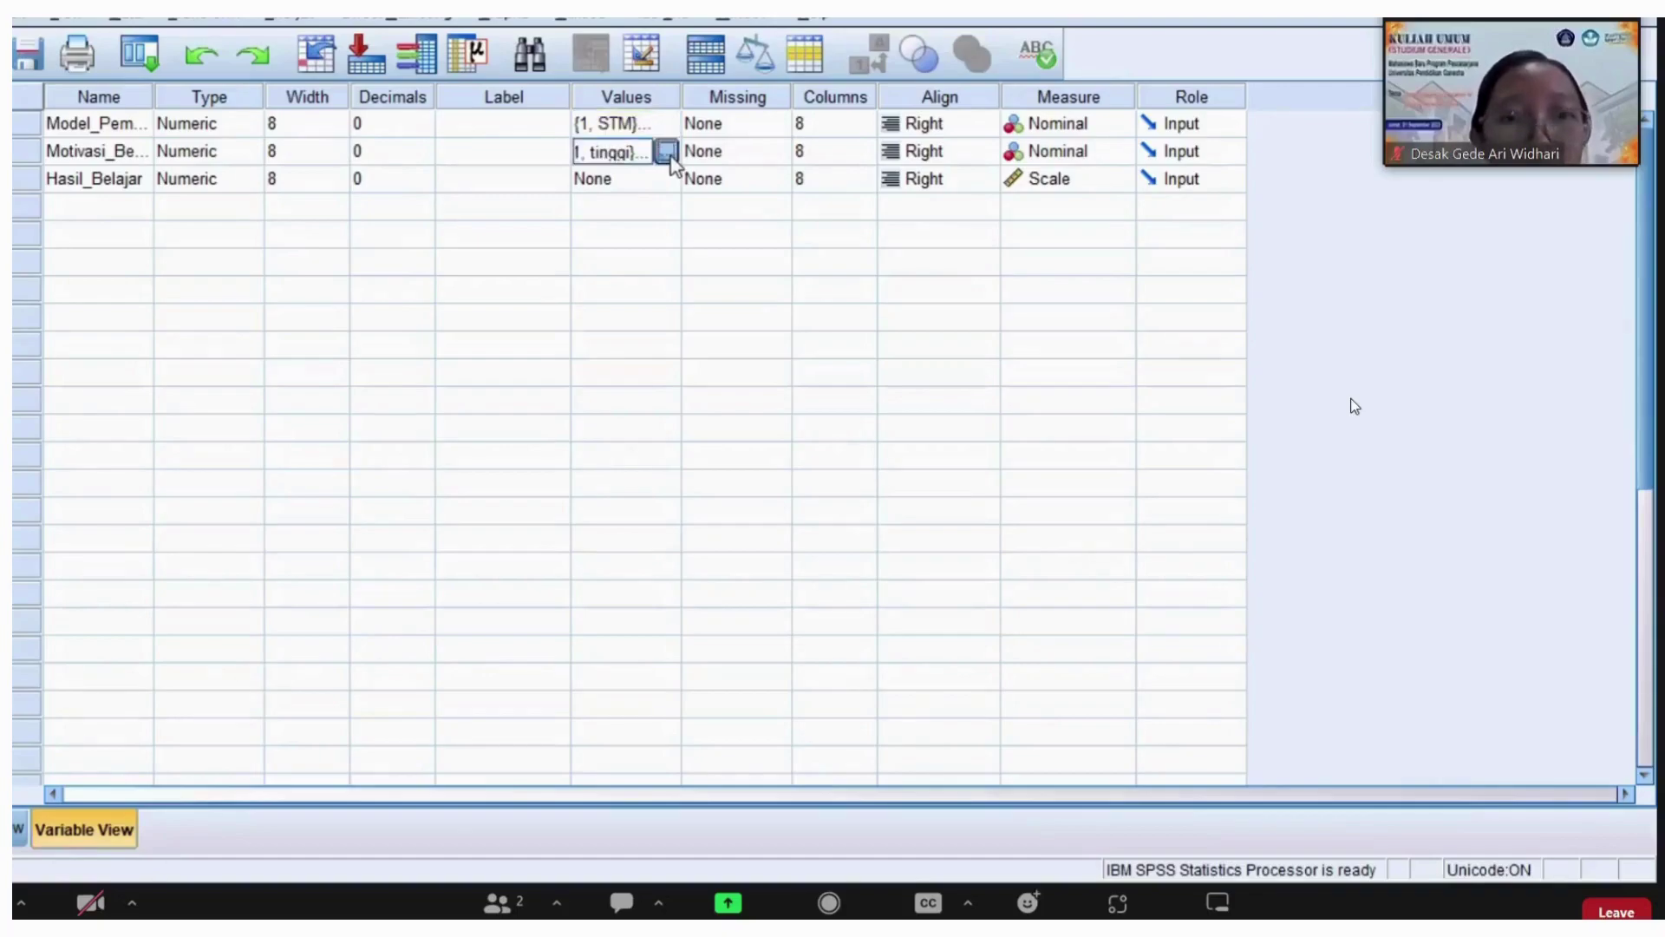
click(666, 152)
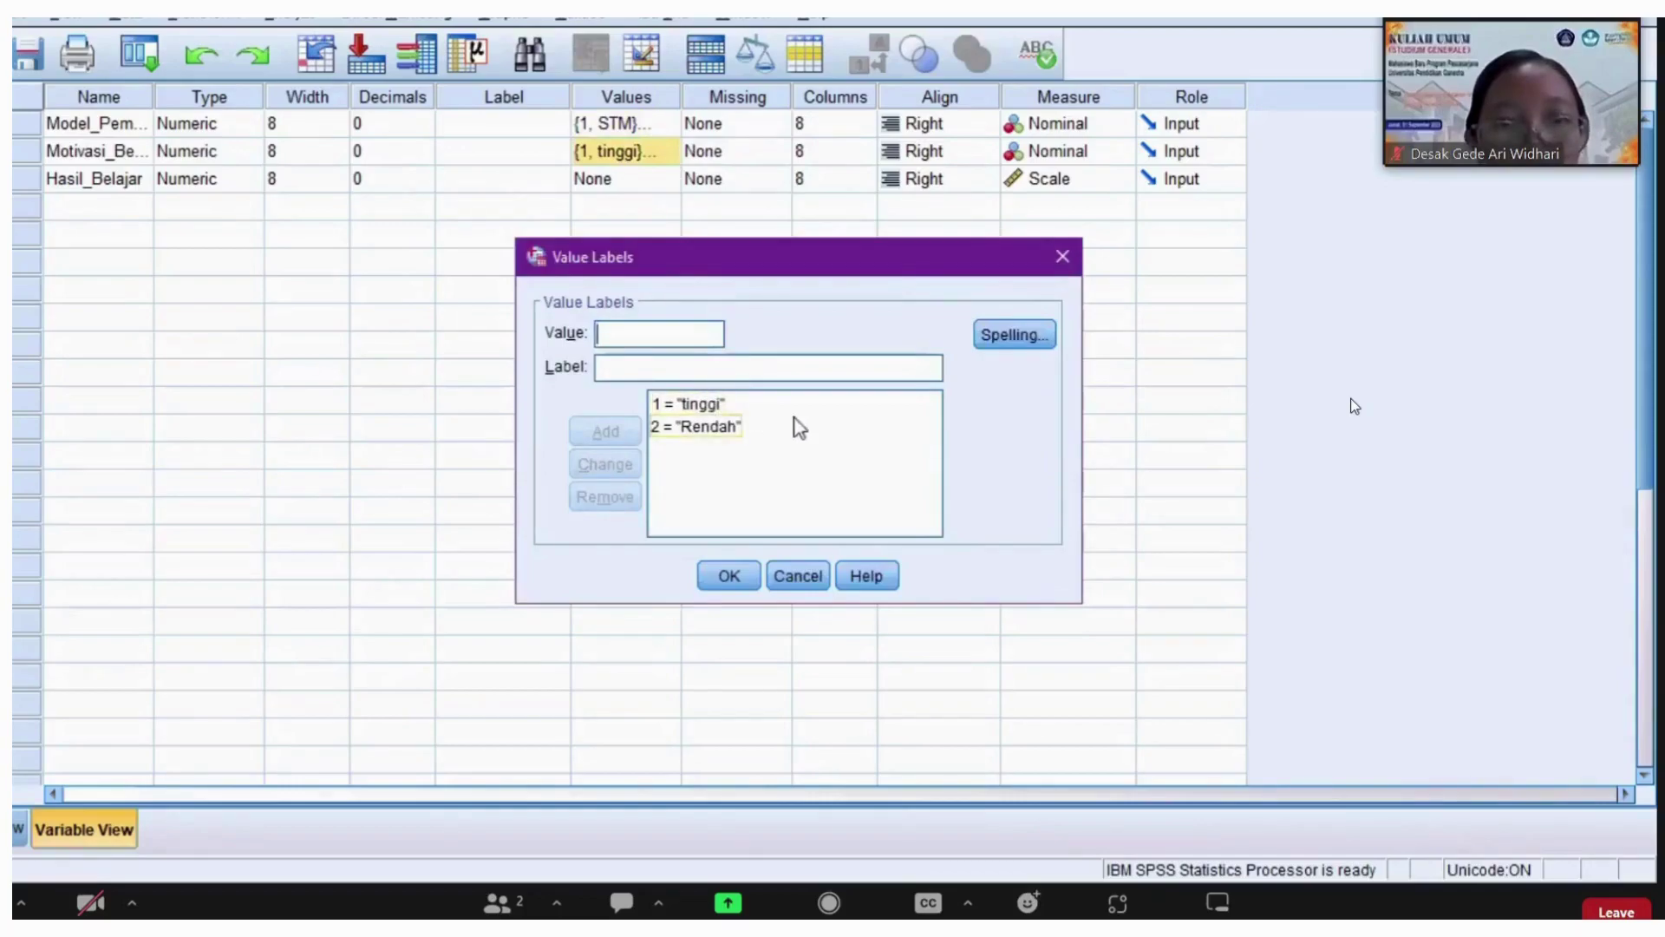
click(1063, 258)
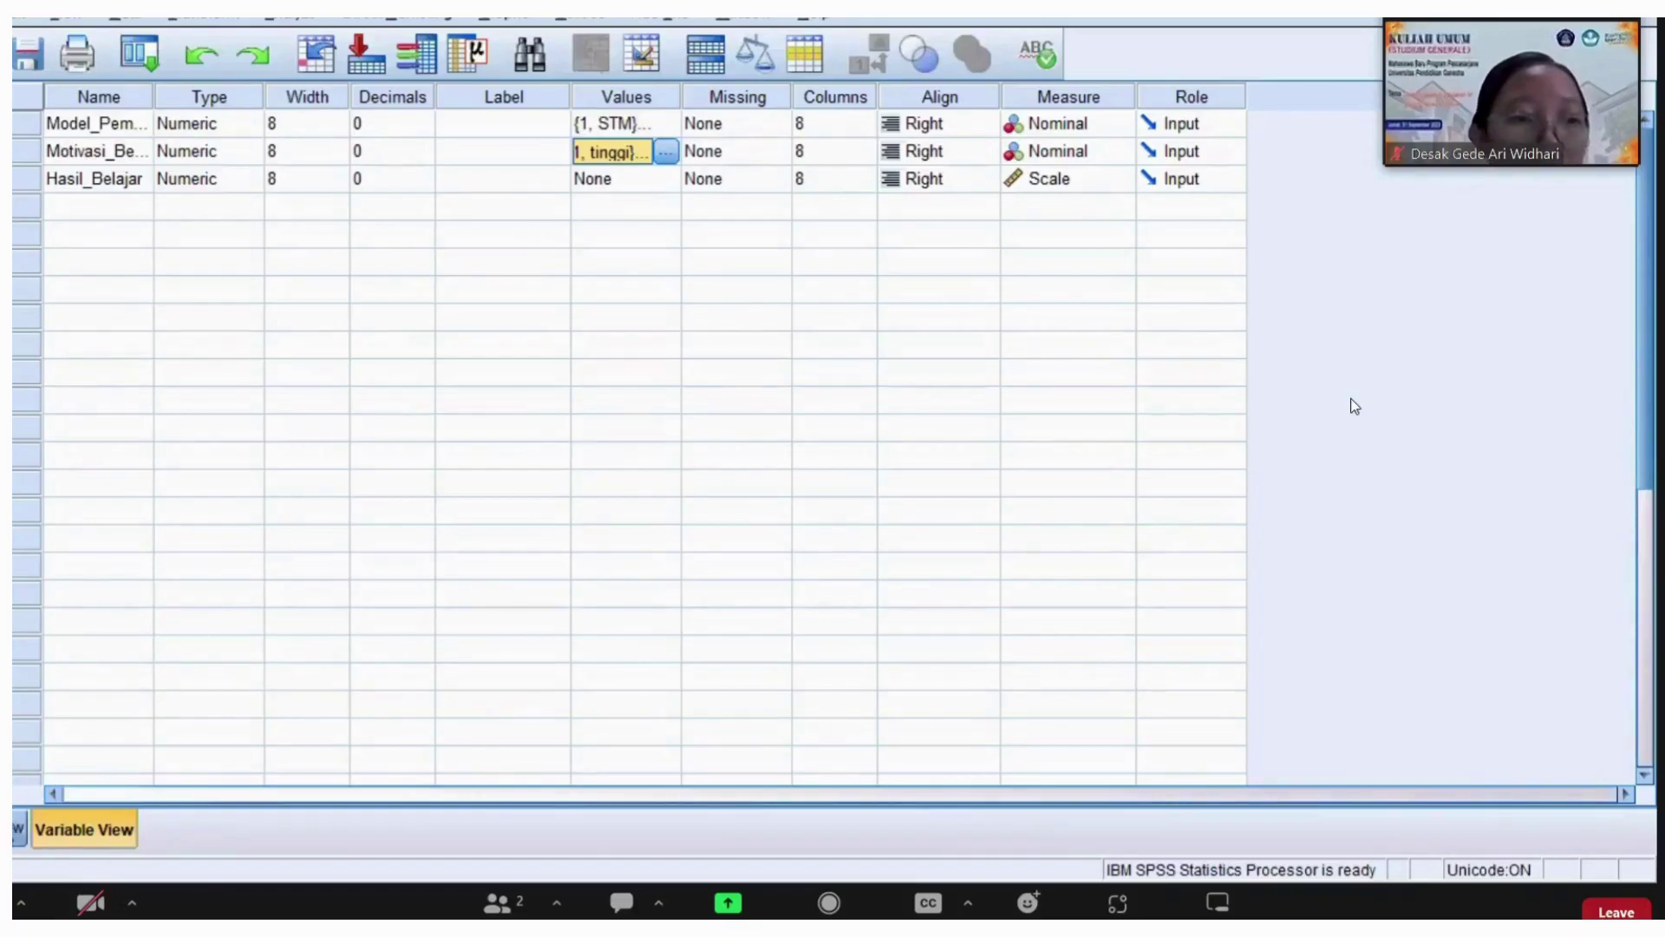
Step: Review the Model_Pembelajaran, Motivasi_Belajar and Hasil_Belajar data from the first row to the last, and return to the first row
click(18, 830)
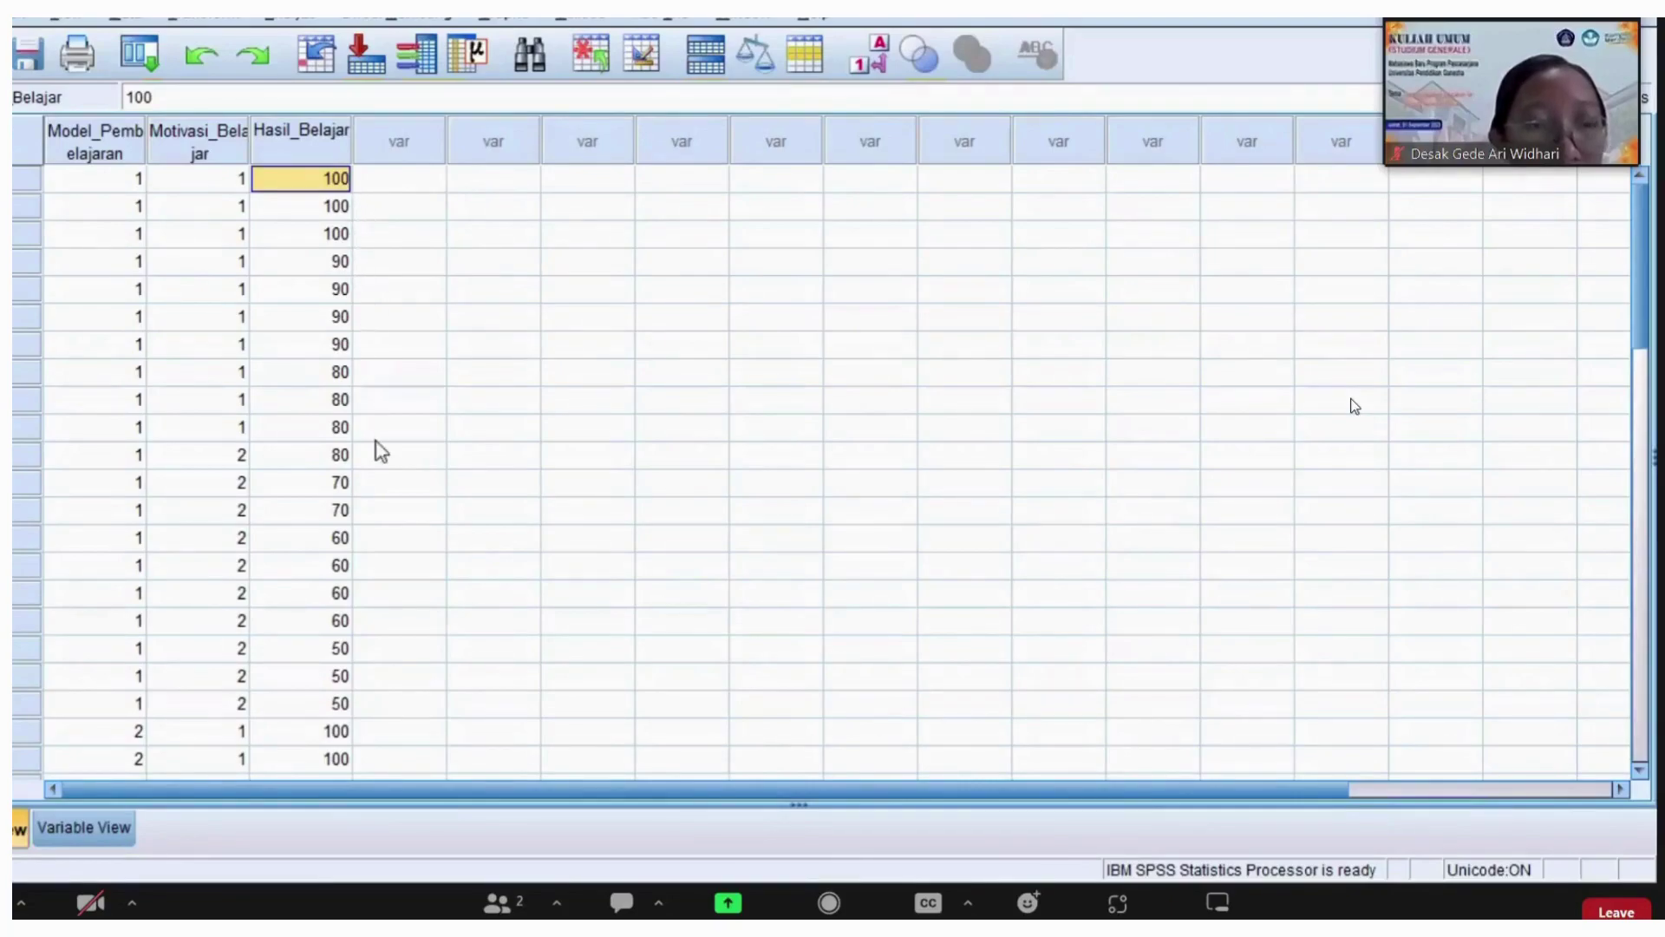
click(1642, 403)
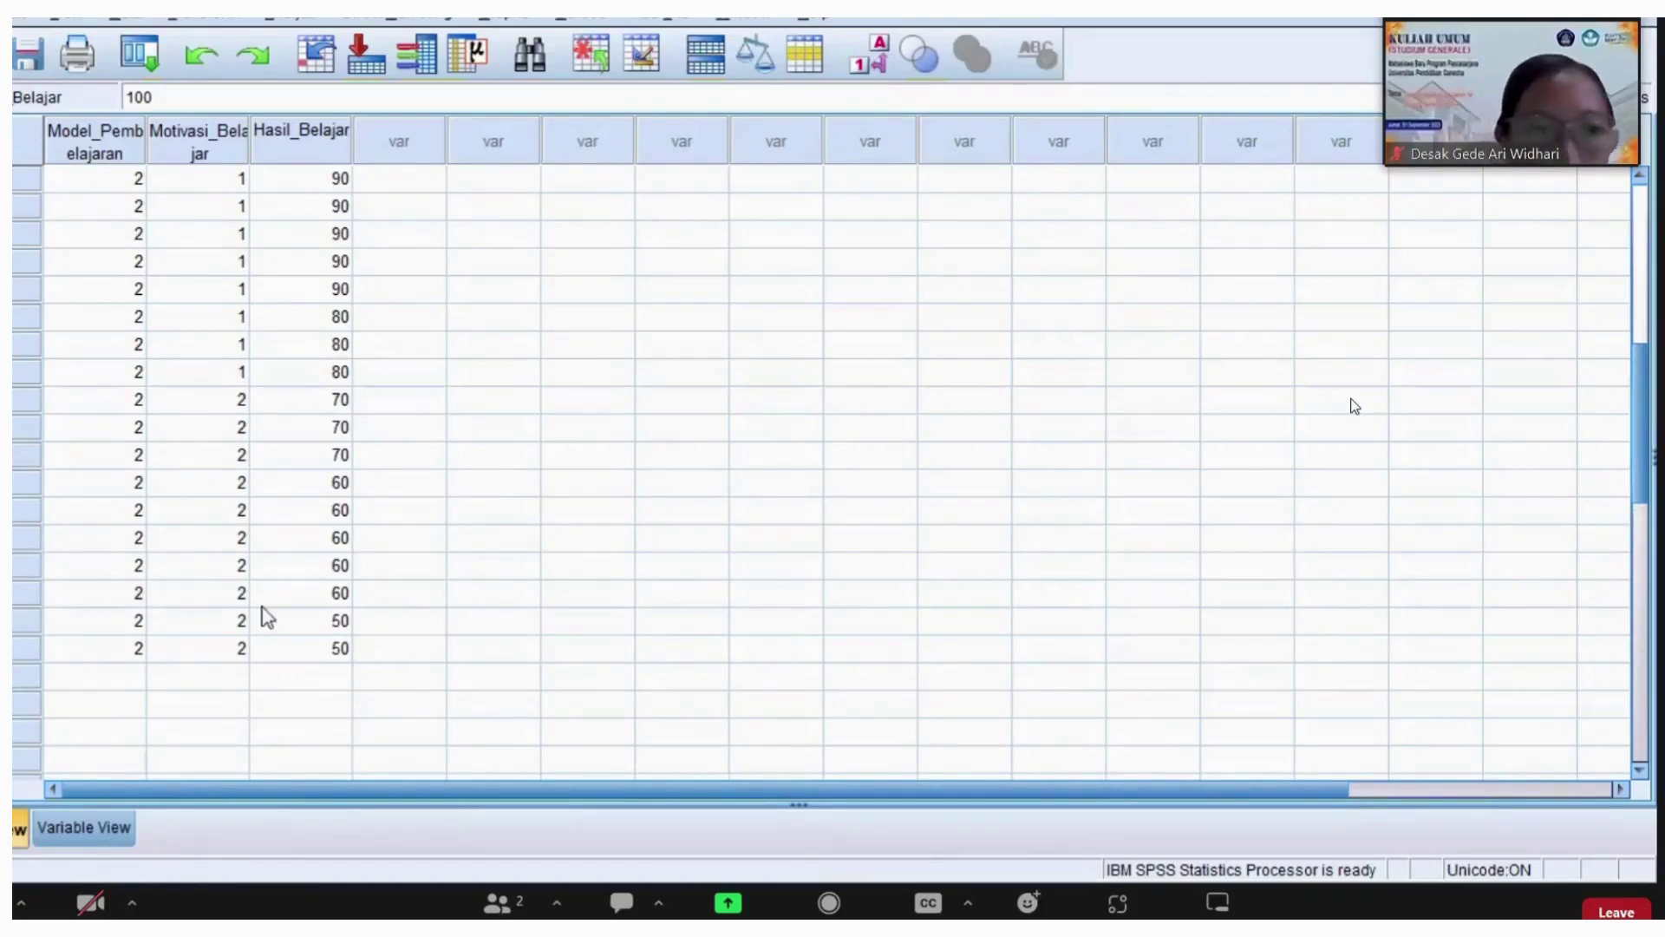
click(126, 643)
key(Up)
key(Up)
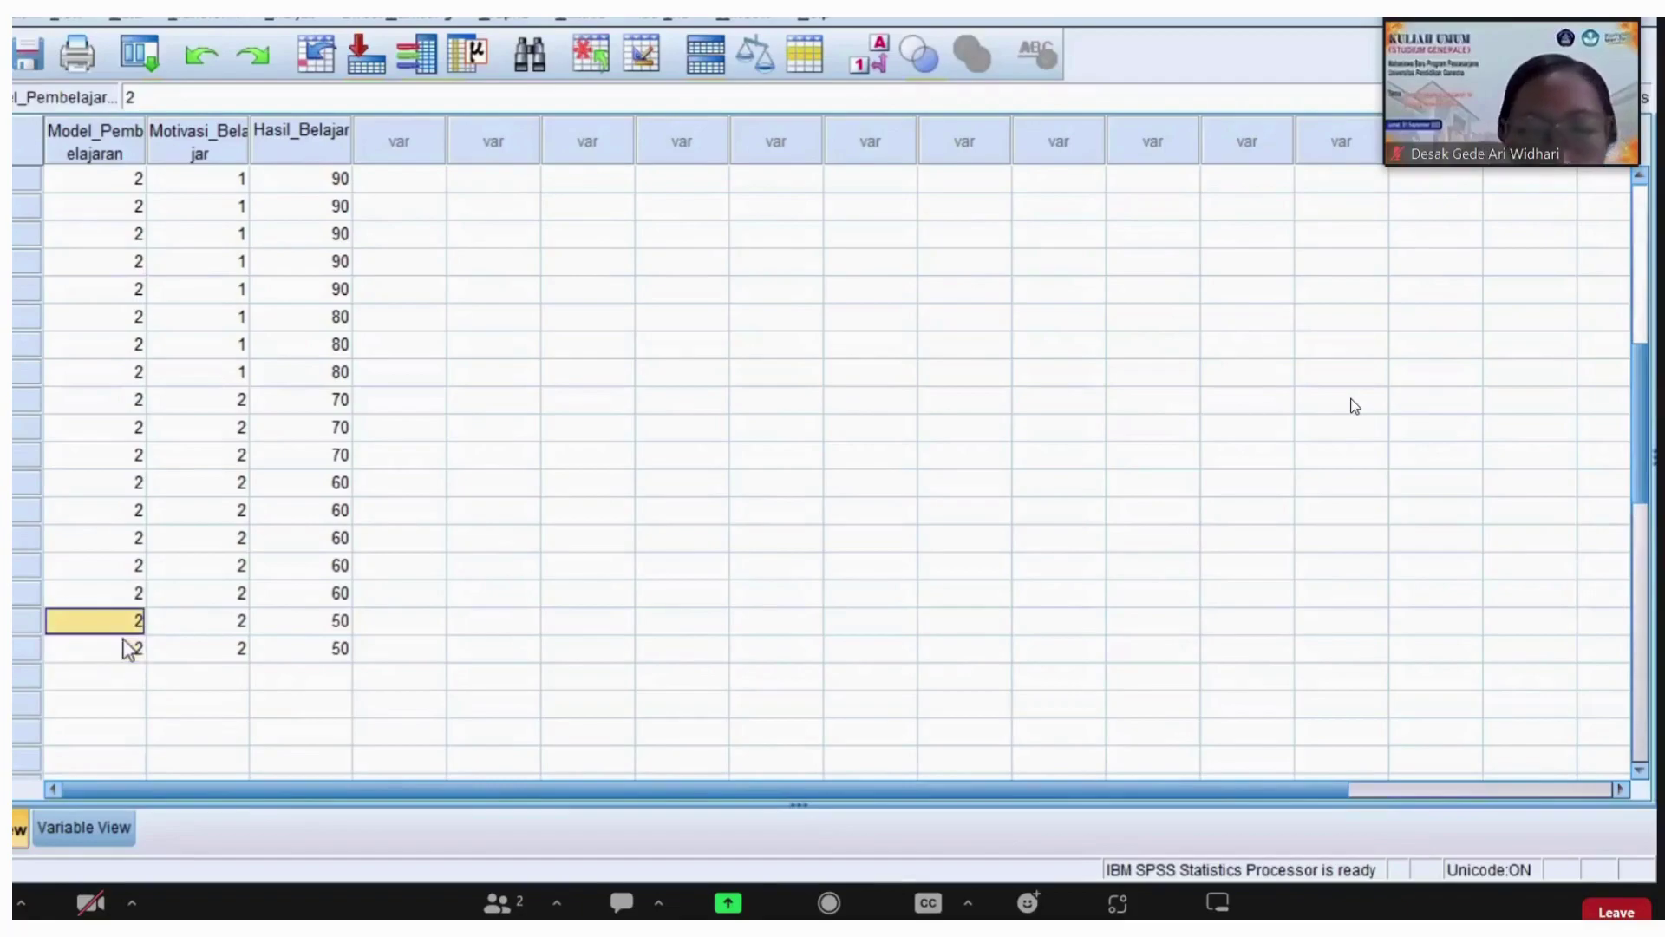
key(ctrl+Up)
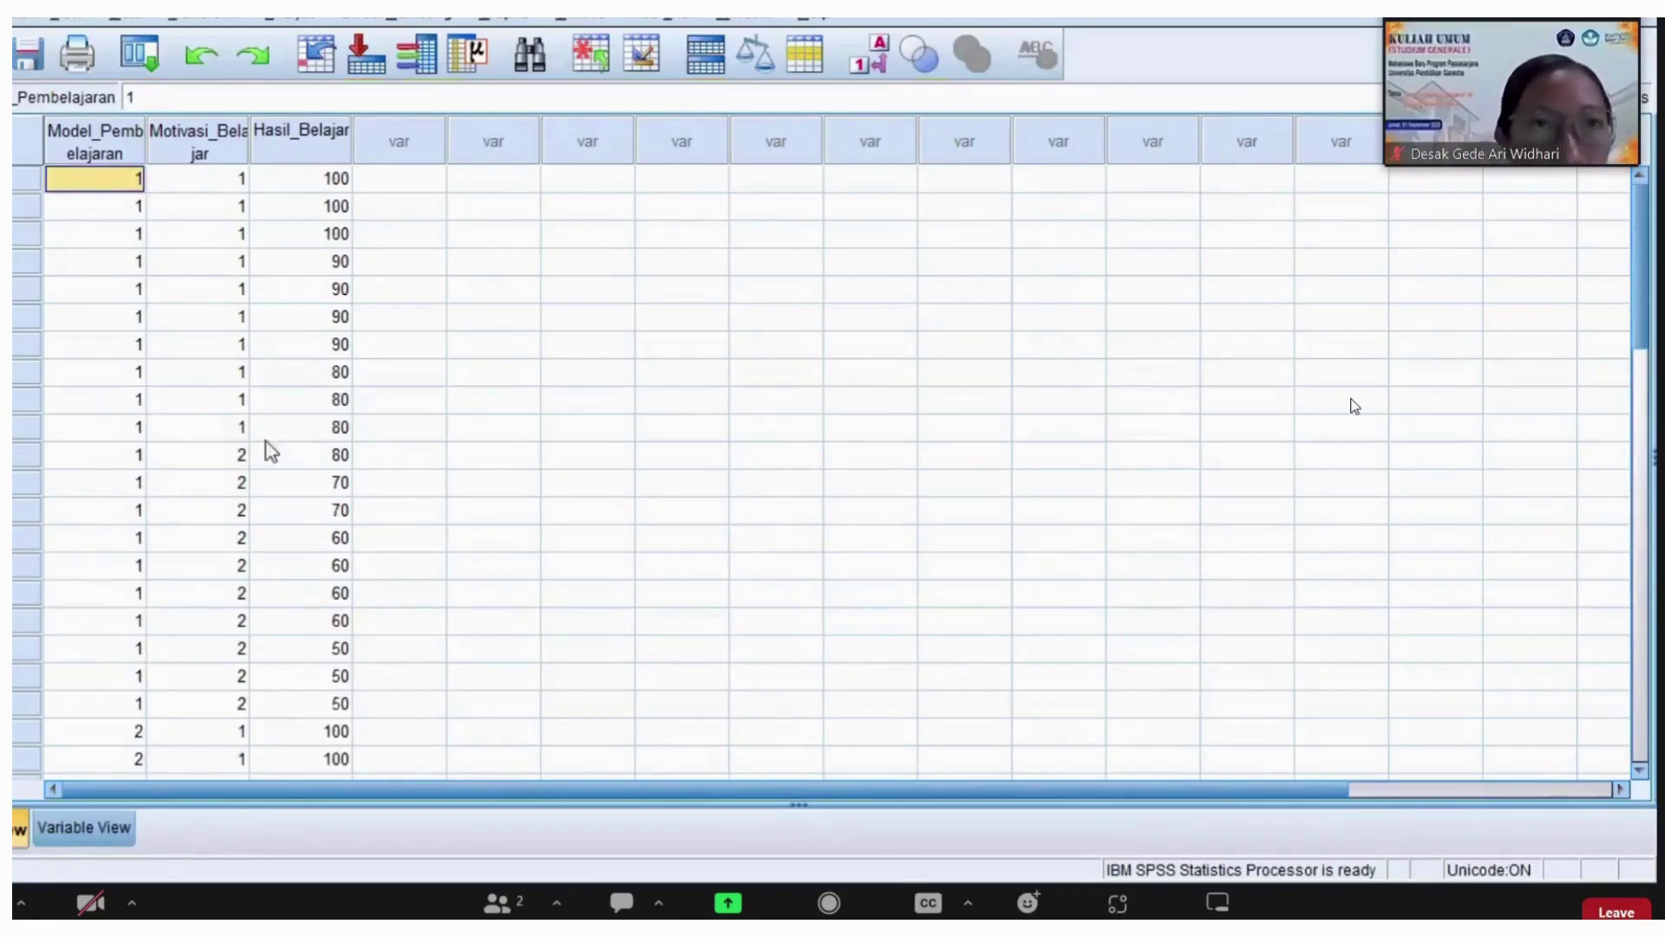
Step: Set up a General Linear Model Univariate analysis with Hasil_Belajar as dependent variable and Model_Pembelajaran and Motivasi_Belajar as fixed factors
click(295, 14)
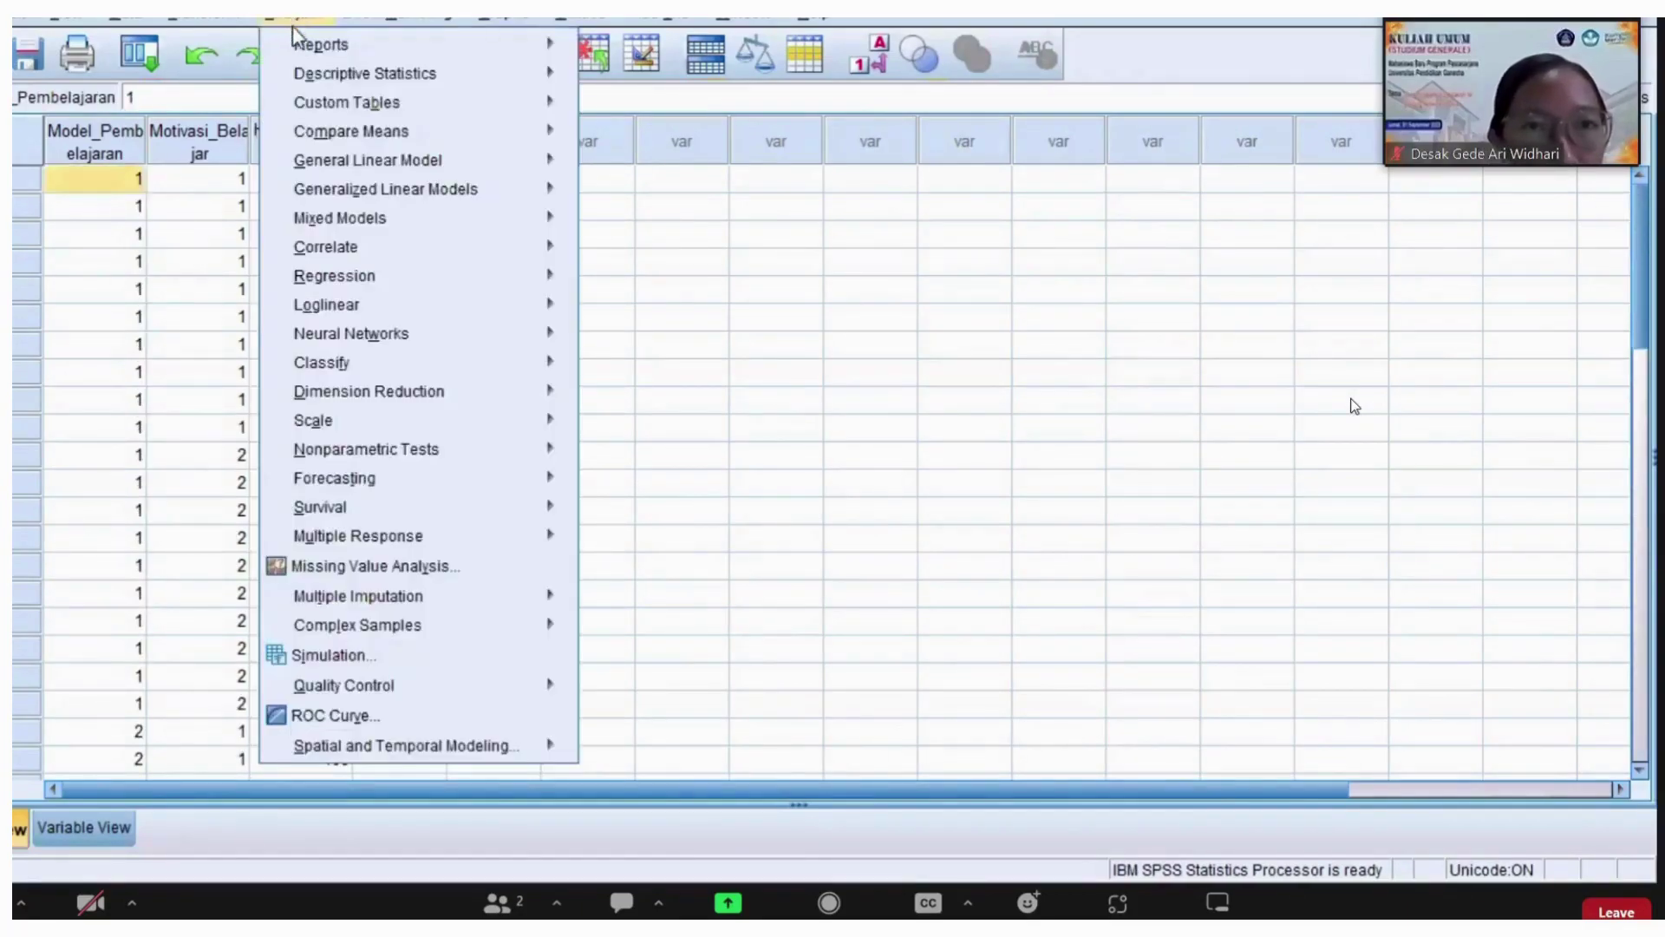
mouse_move(324, 132)
mouse_move(368, 163)
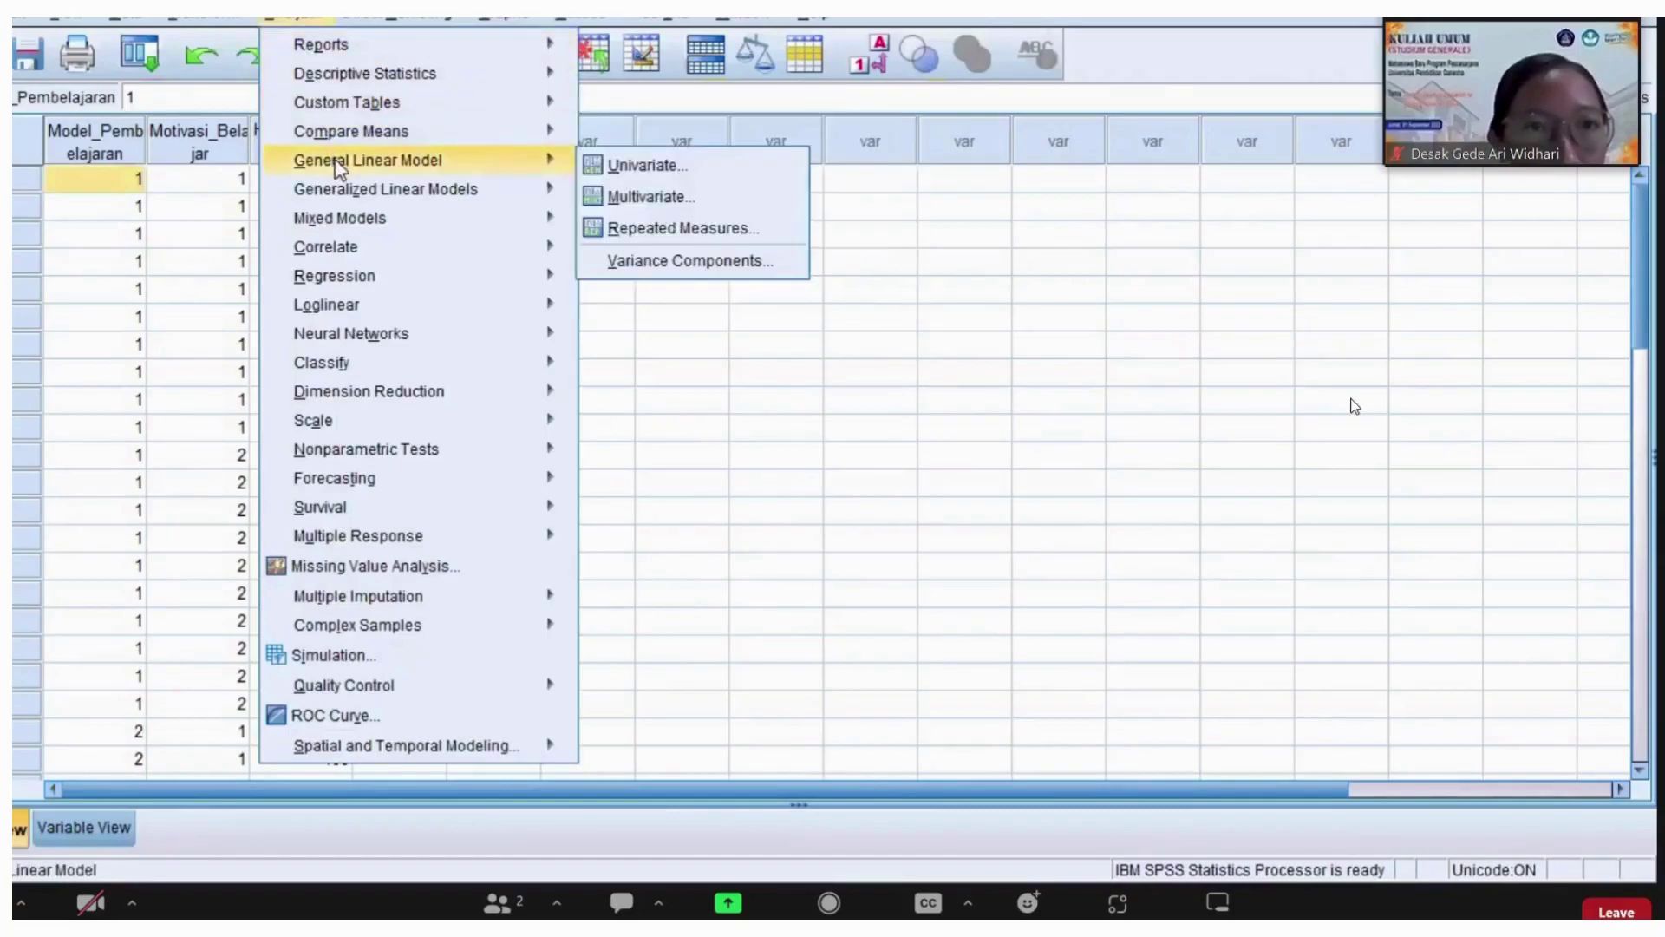
click(638, 169)
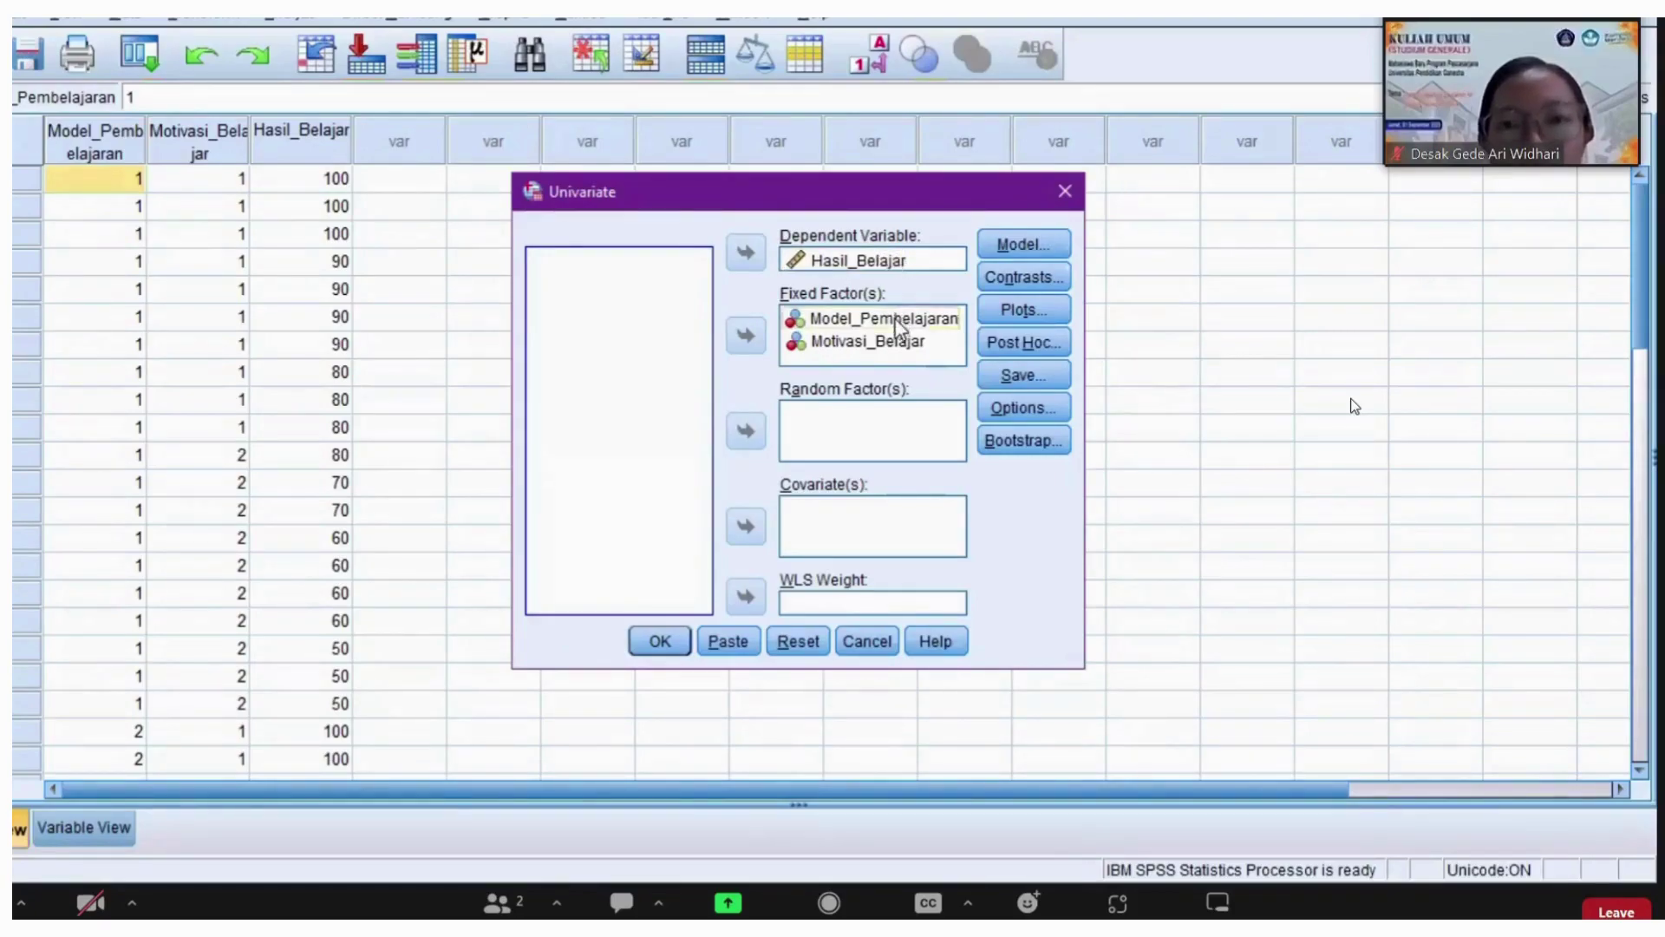
Step: Accept the custom model with Model_Pembelajaran, Motivasi_Belajar and their interaction, and run the Univariate analysis
click(1009, 241)
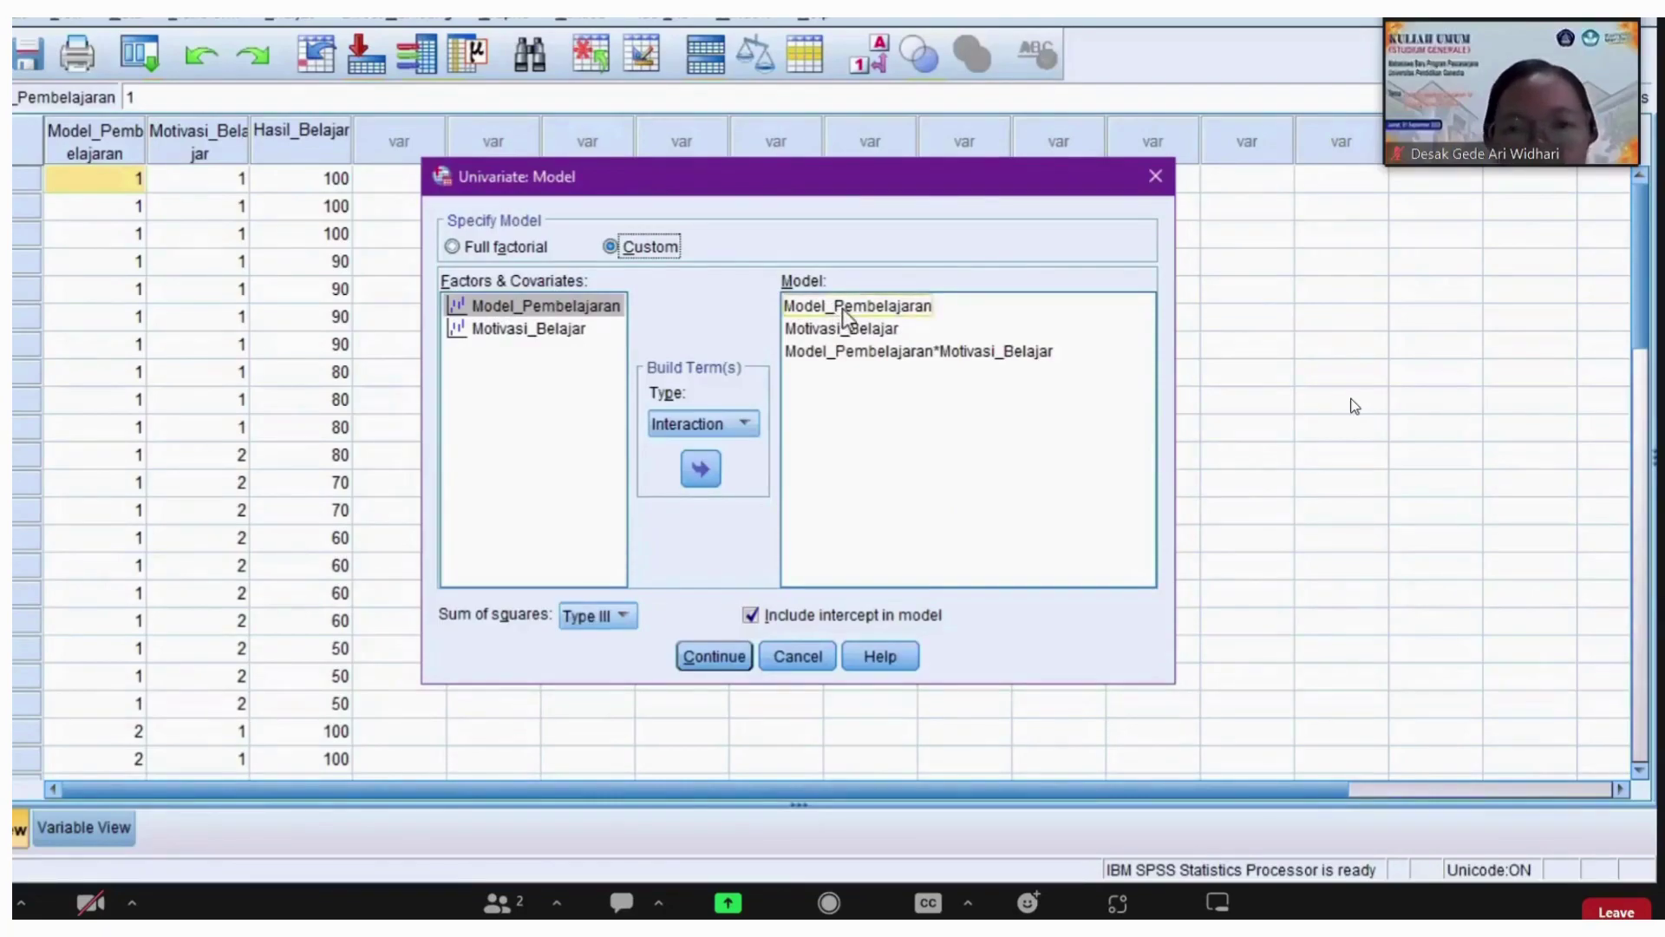
click(846, 332)
click(850, 354)
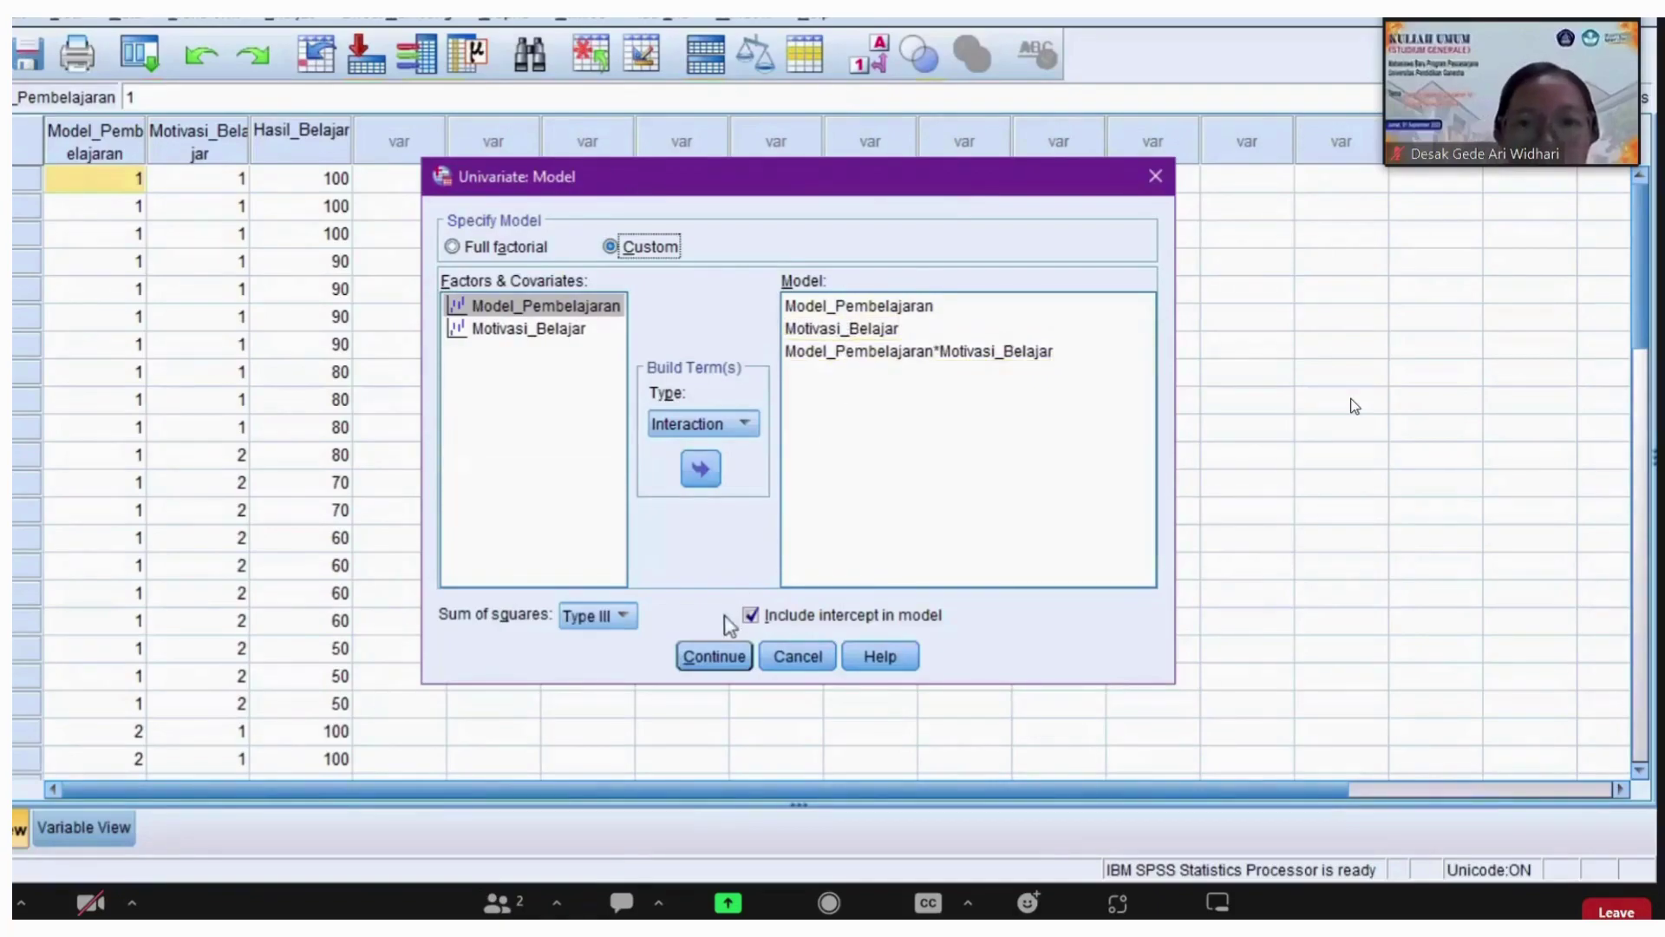
click(716, 668)
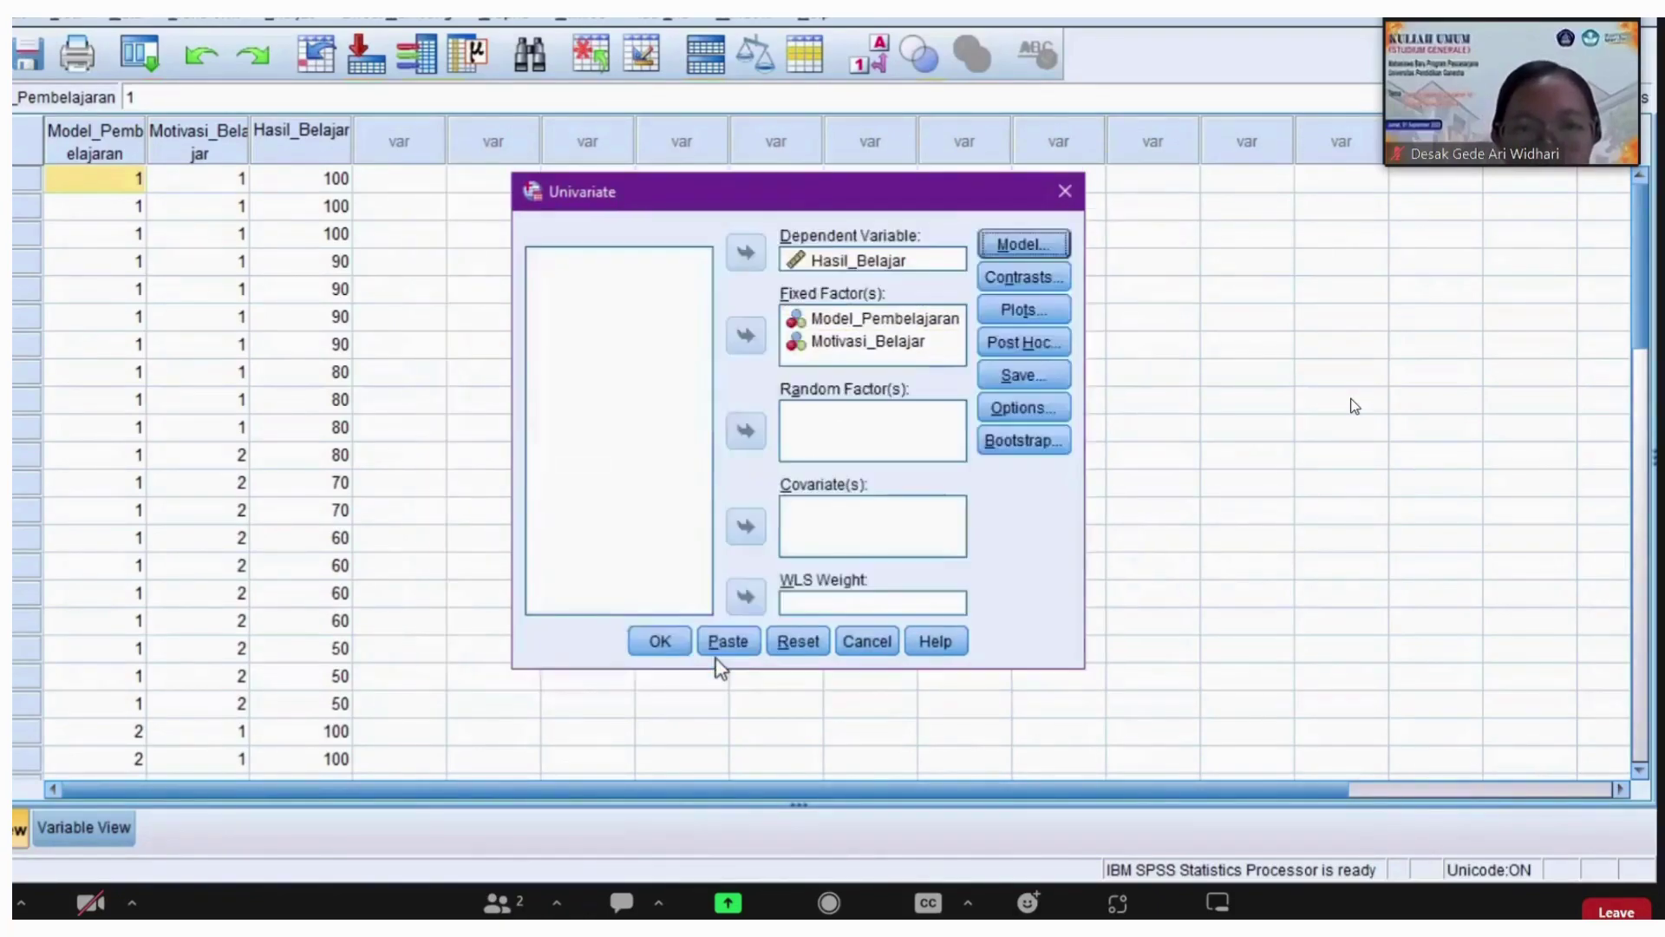
click(646, 641)
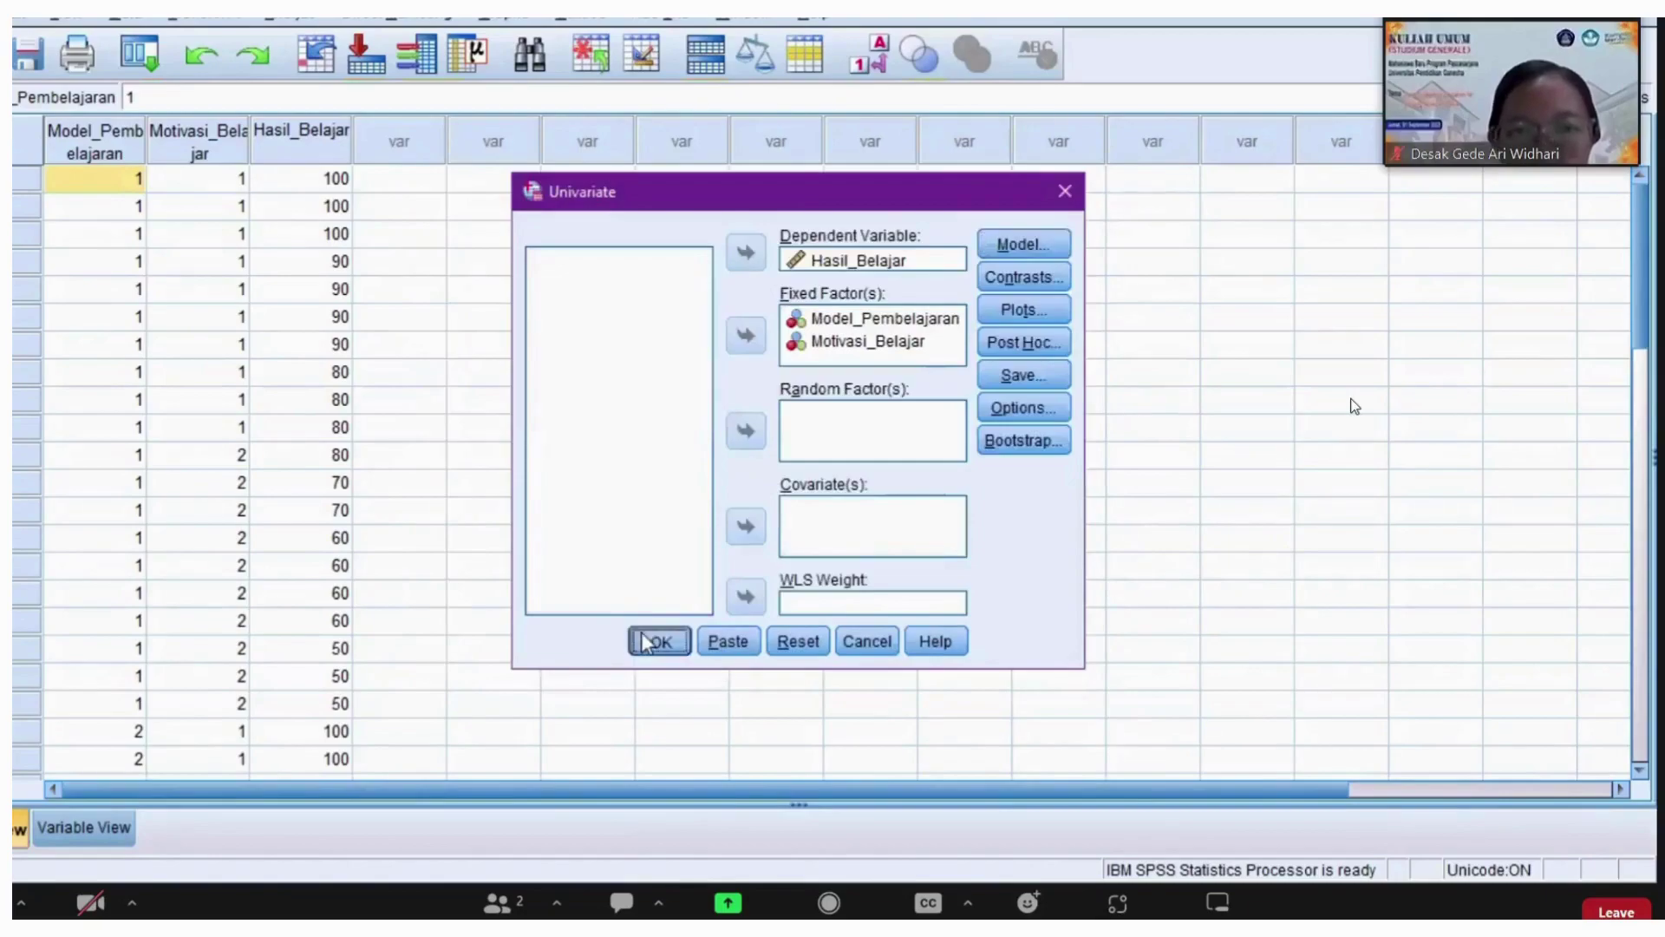